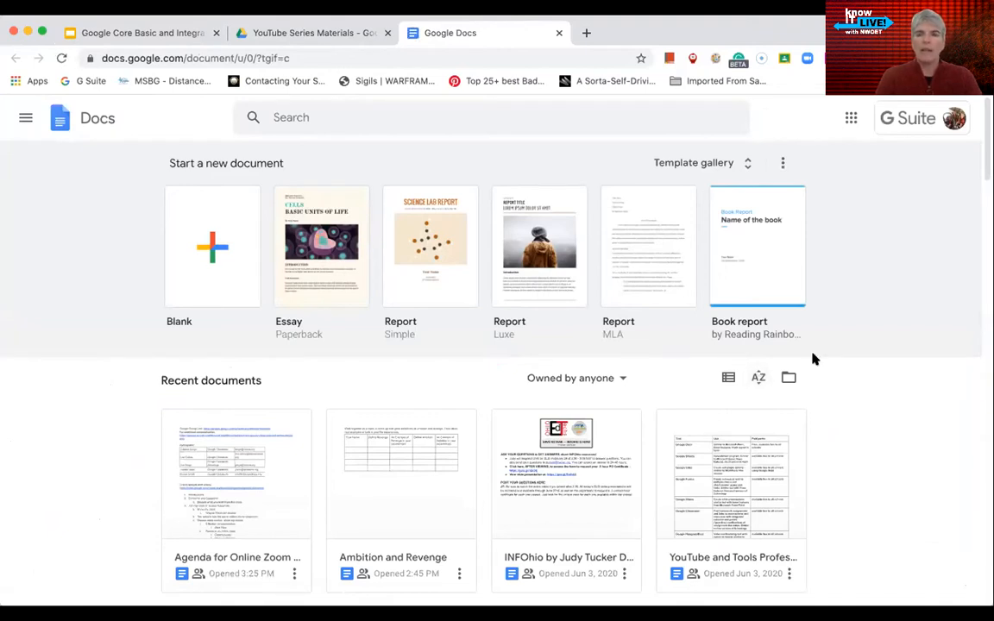
Look through the recent documents on the Docs home page, then close that page to return to Drive.
scroll(530, 396, down, 5)
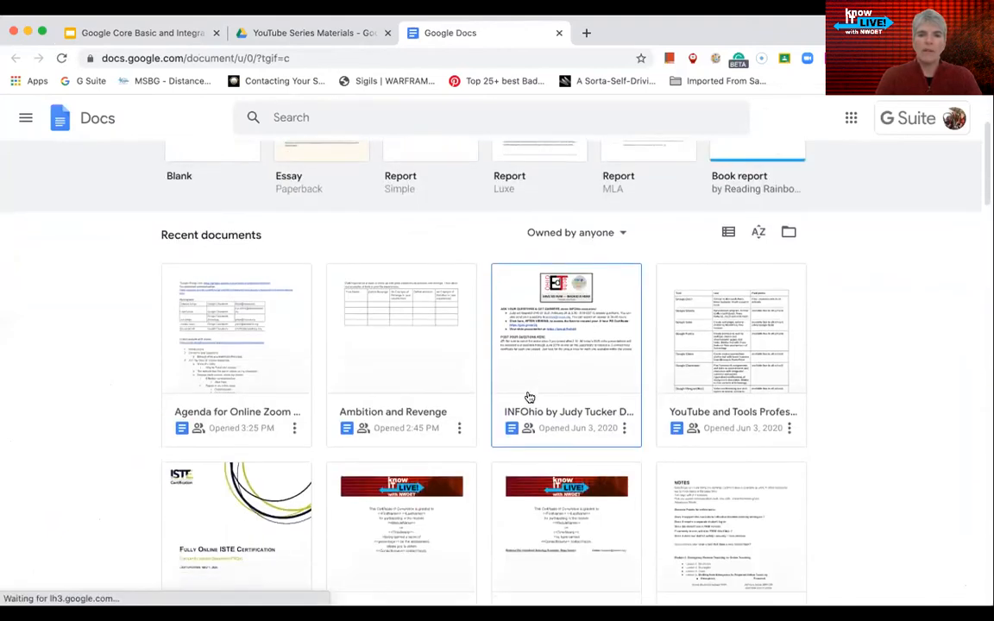
scroll(530, 396, down, 10)
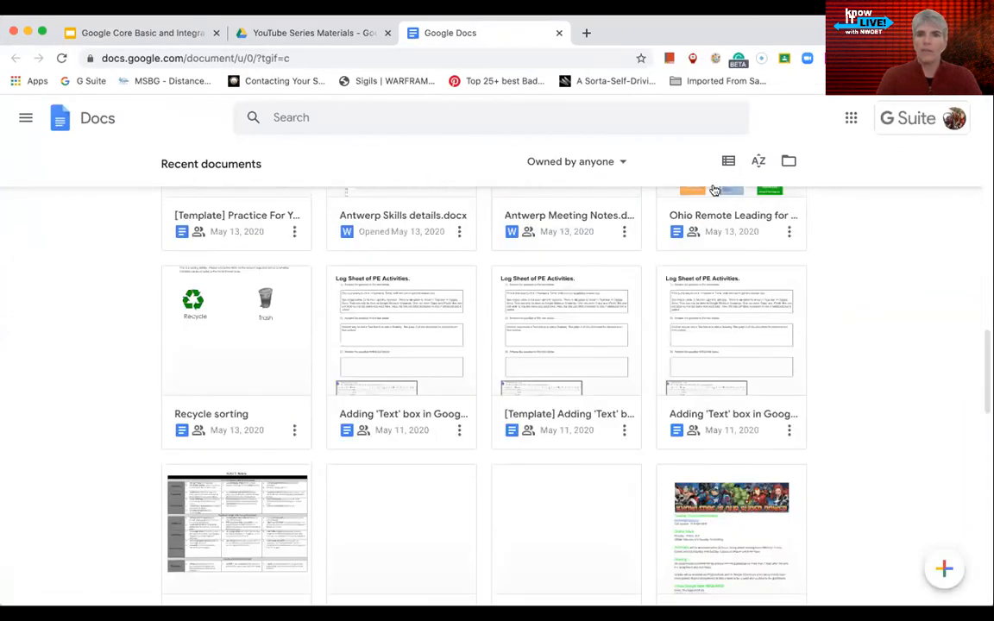
scroll(456, 380, down, 3)
scroll(456, 380, down, 10)
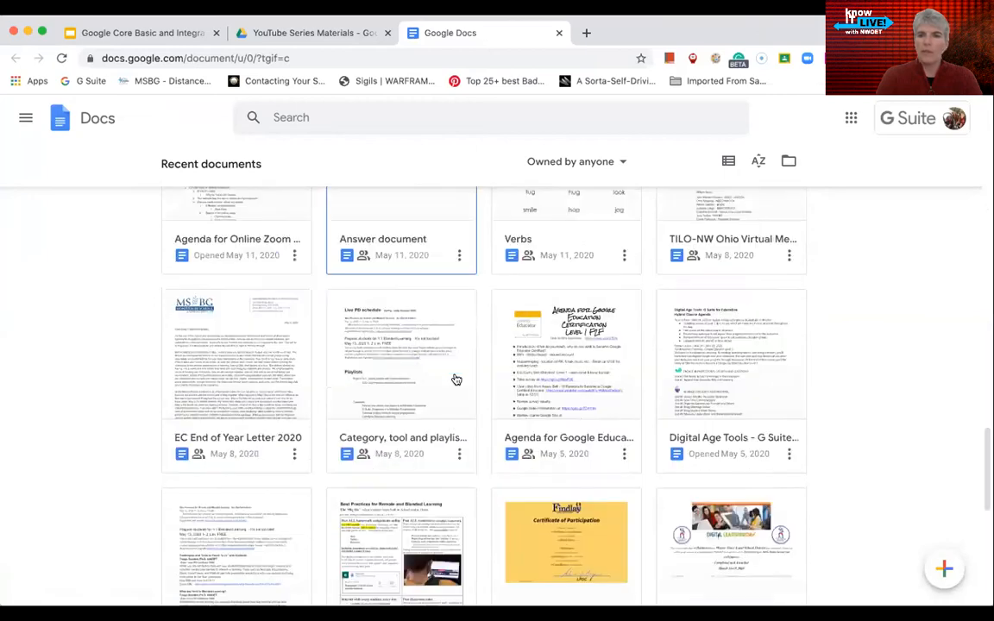
scroll(456, 380, up, 20)
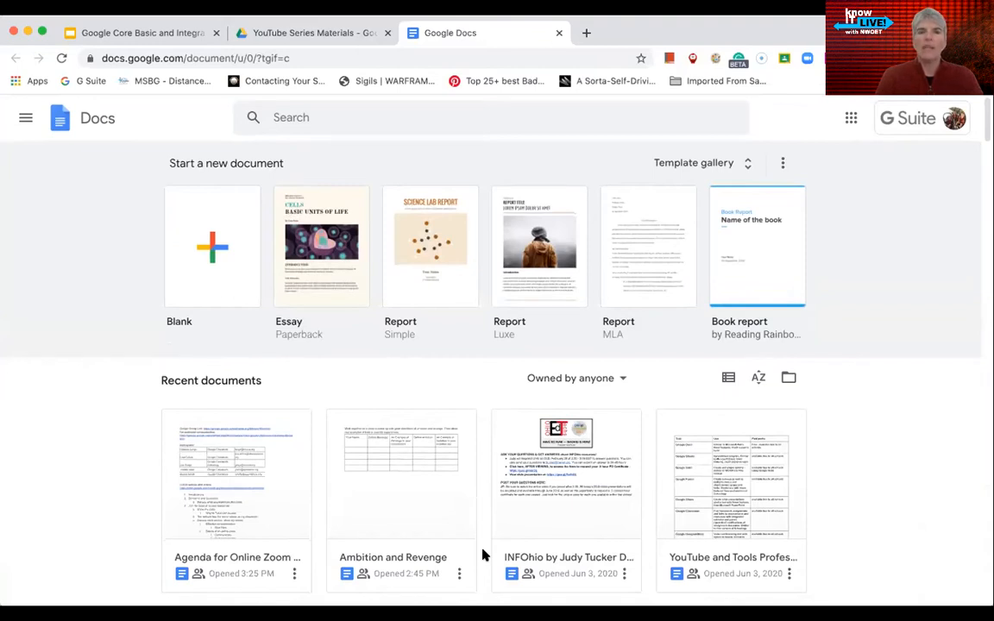
click(558, 34)
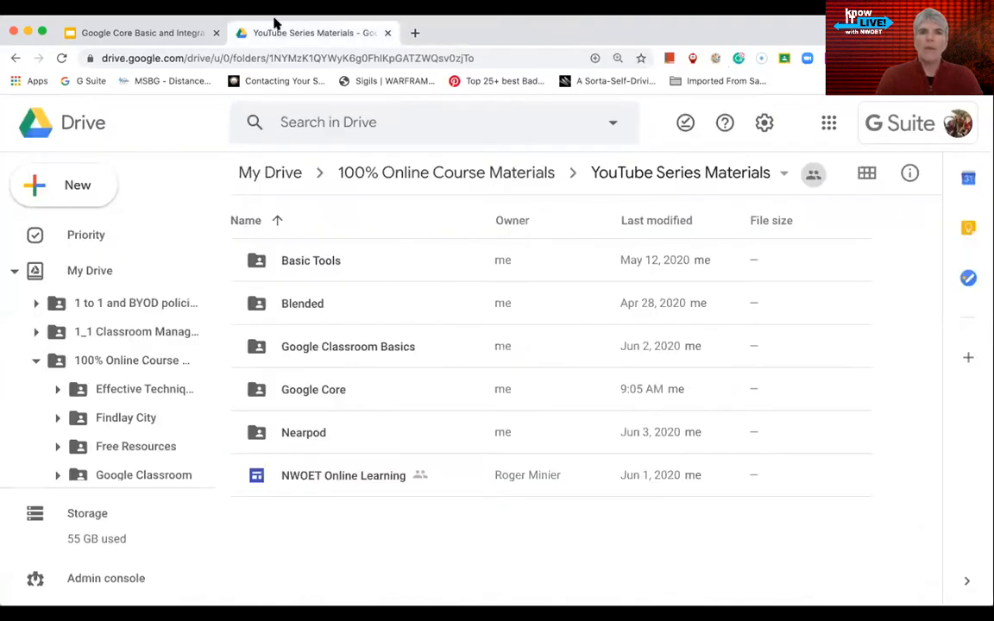
Go to My Drive and open the 100% Online Course Materials folder.
click(828, 122)
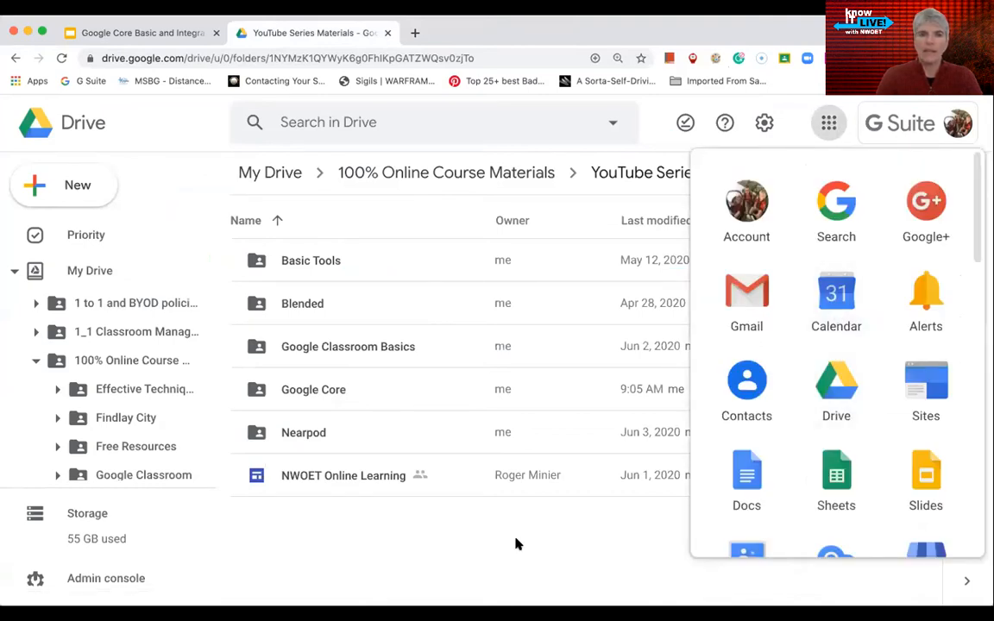
click(76, 271)
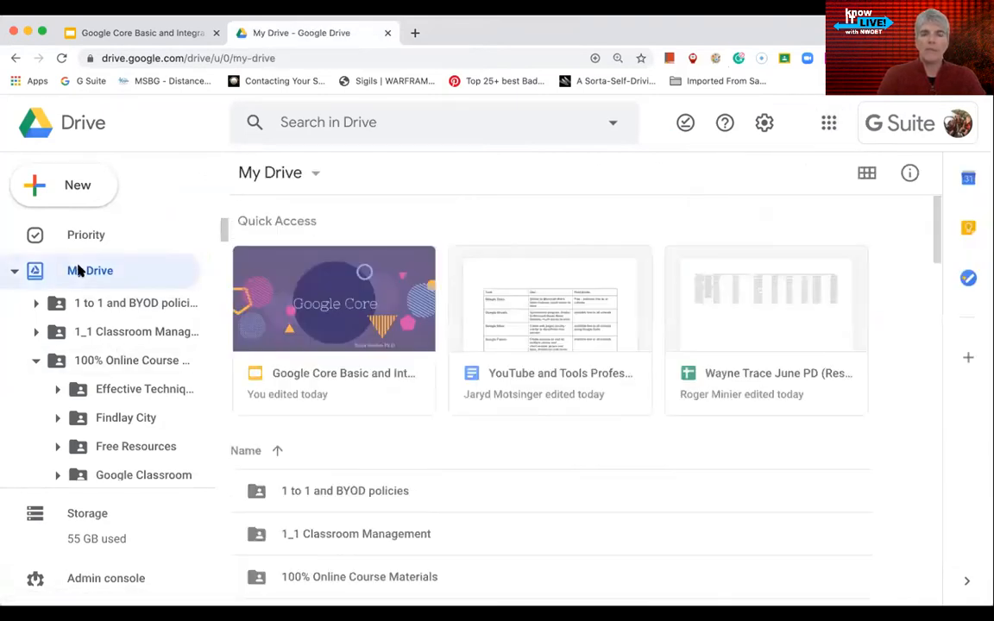
scroll(386, 497, down, 10)
scroll(386, 495, up, 5)
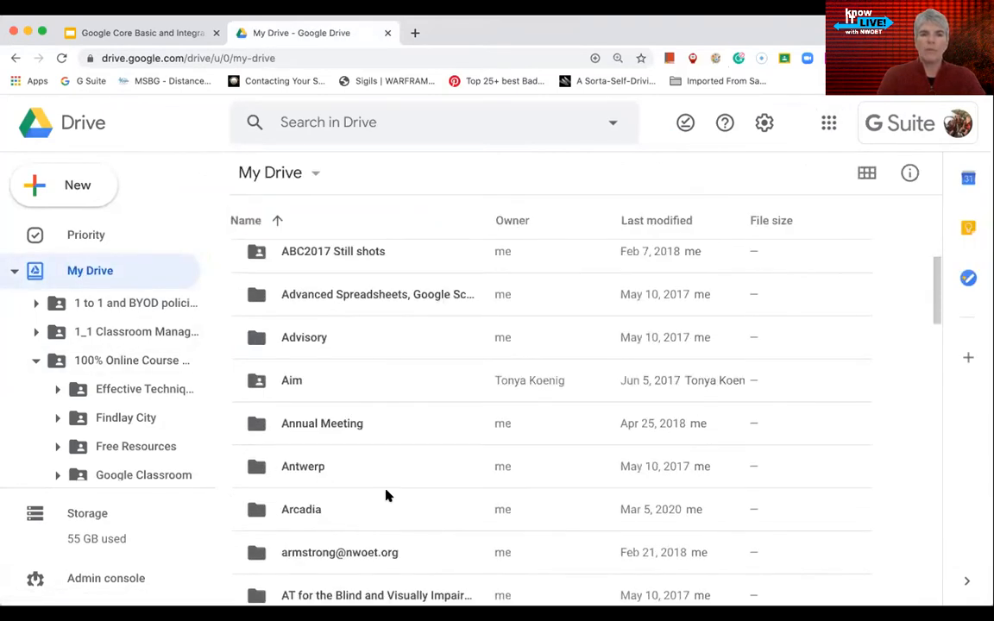
scroll(386, 466, down, 1)
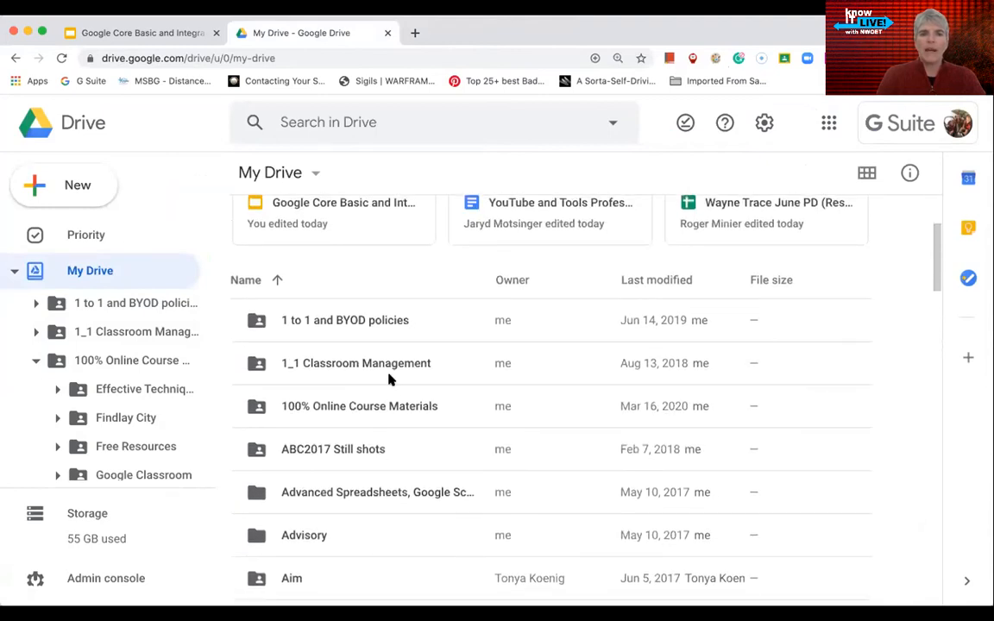
click(386, 408)
double_click(386, 407)
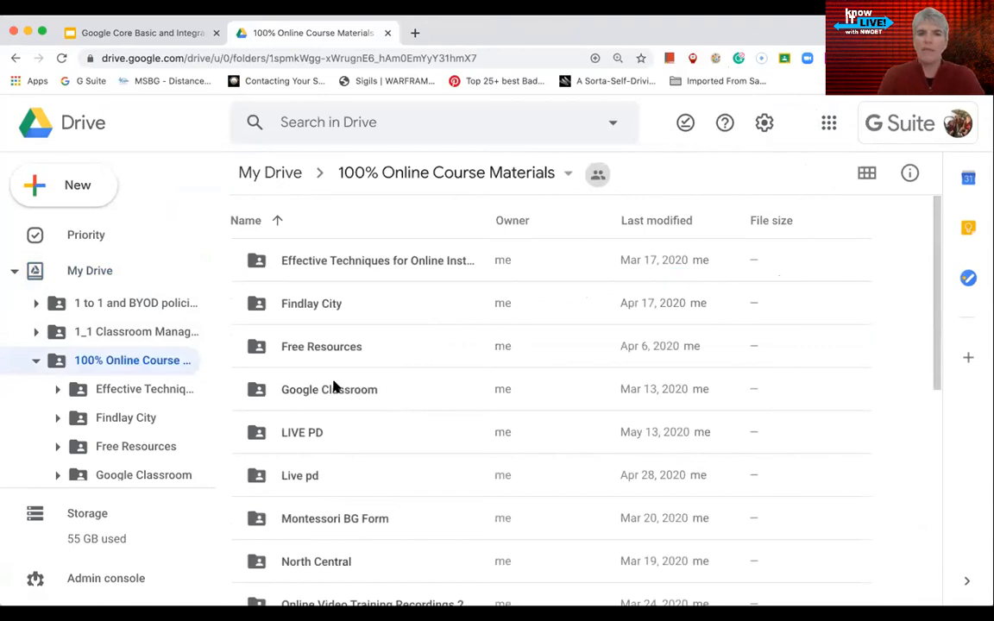
Examine the file types offered by Drive's advanced search filters.
click(611, 125)
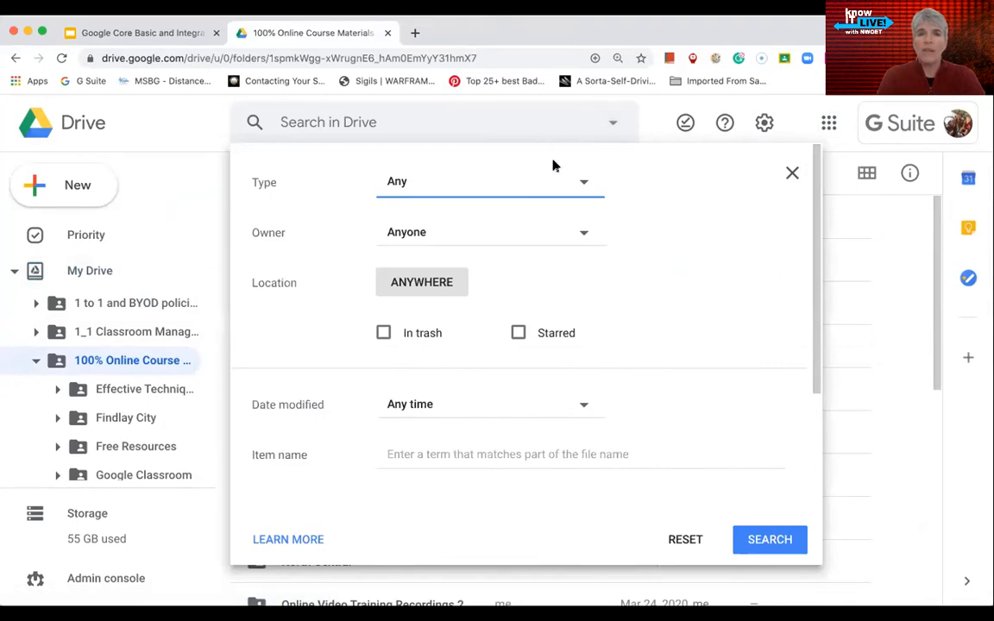
click(583, 186)
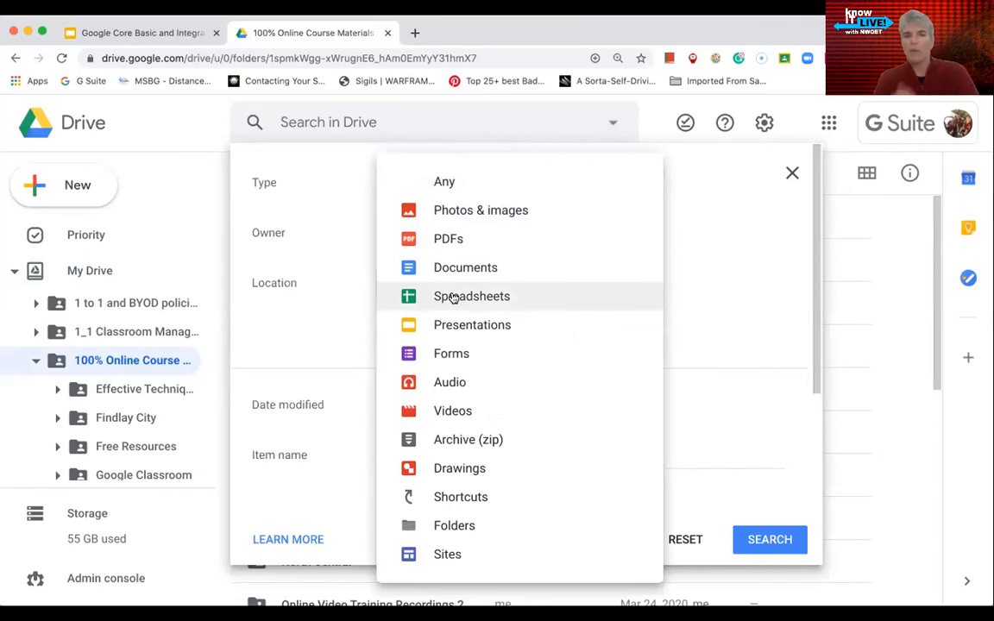
click(191, 125)
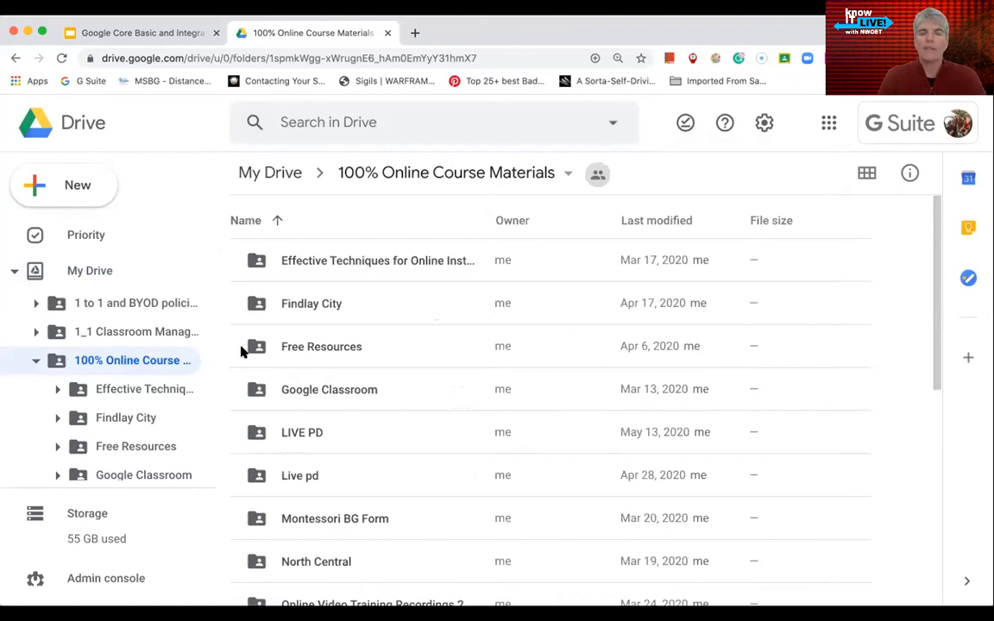
Open the YouTube Series Materials folder inside 100% Online Course Materials.
scroll(418, 422, down, 5)
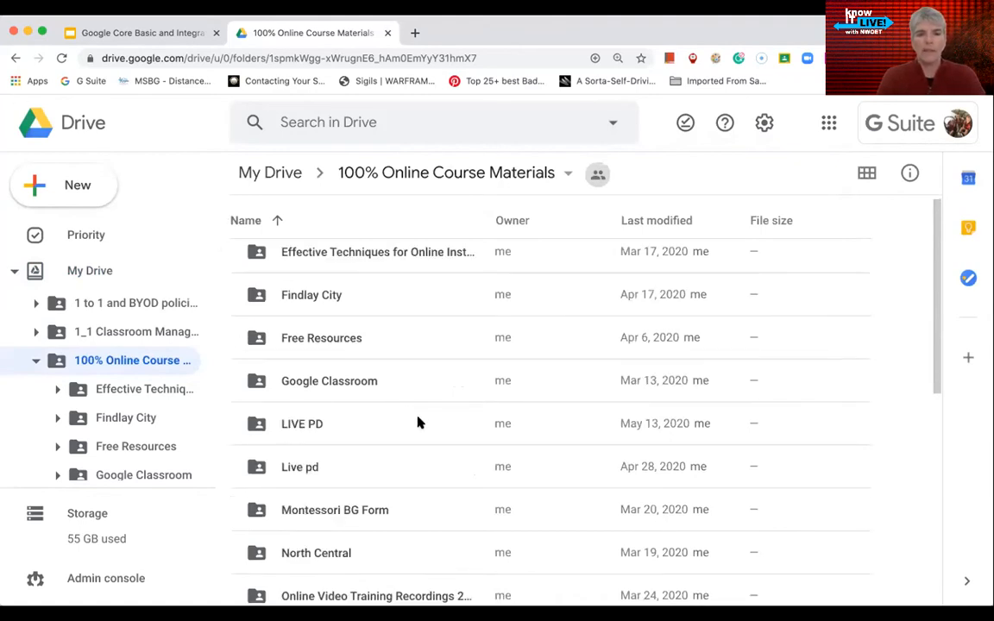
scroll(418, 422, down, 5)
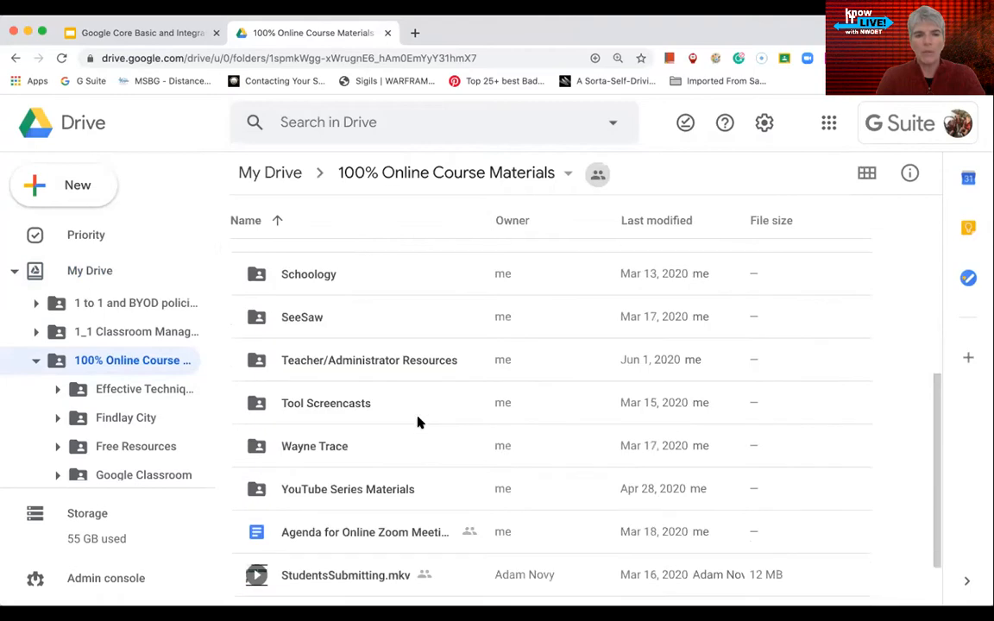
click(397, 440)
double_click(397, 440)
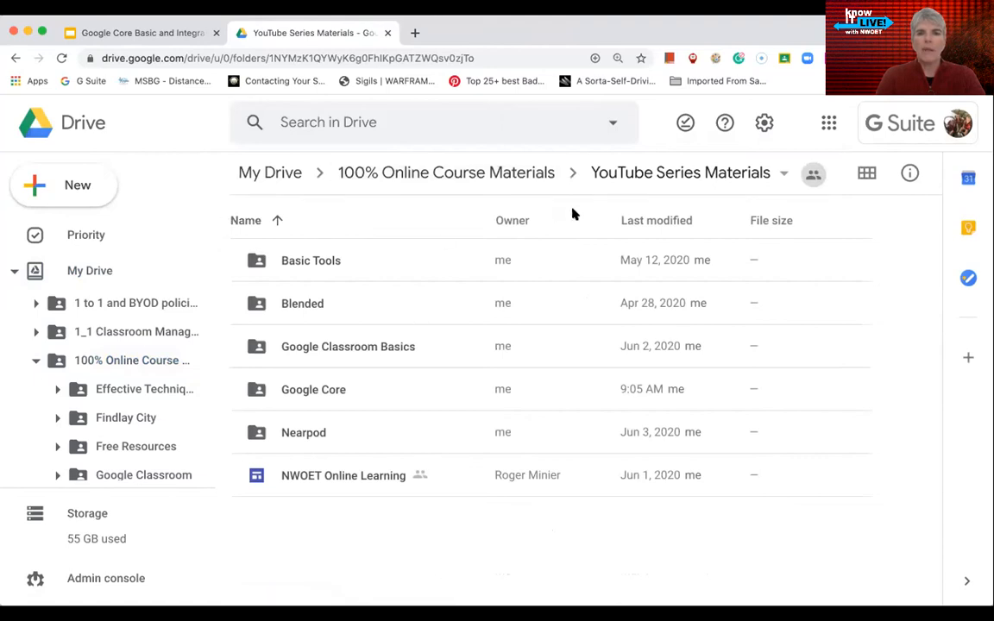
Create a new folder named Practice inside YouTube Series Materials.
right_click(349, 557)
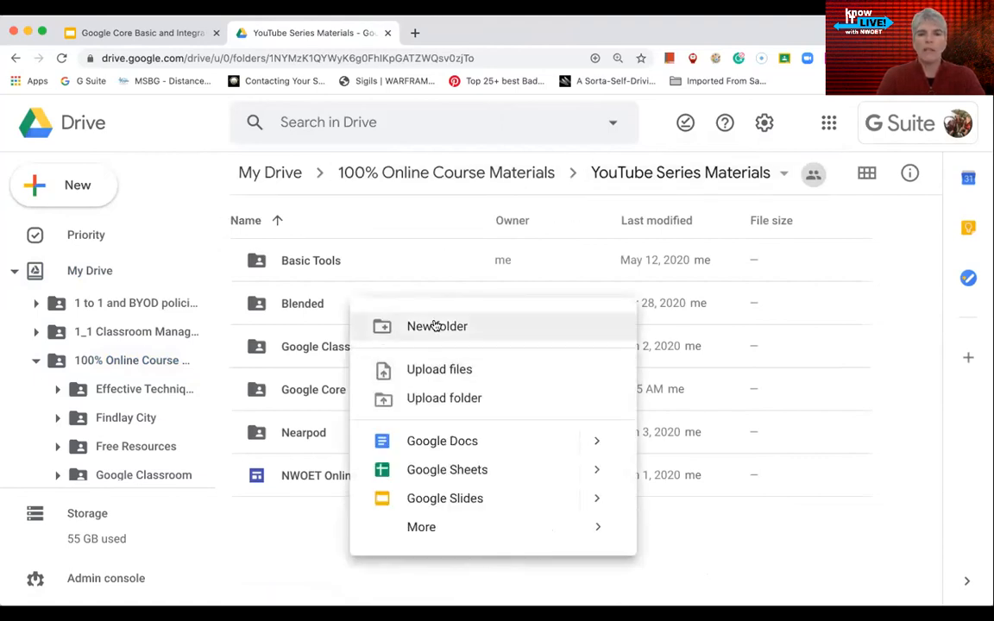
click(291, 539)
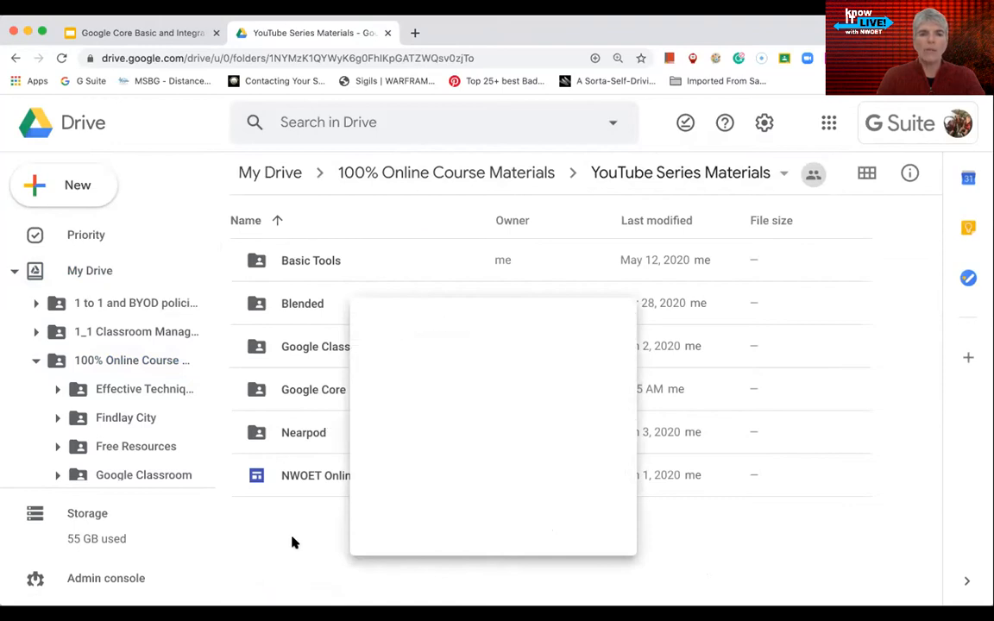
click(71, 186)
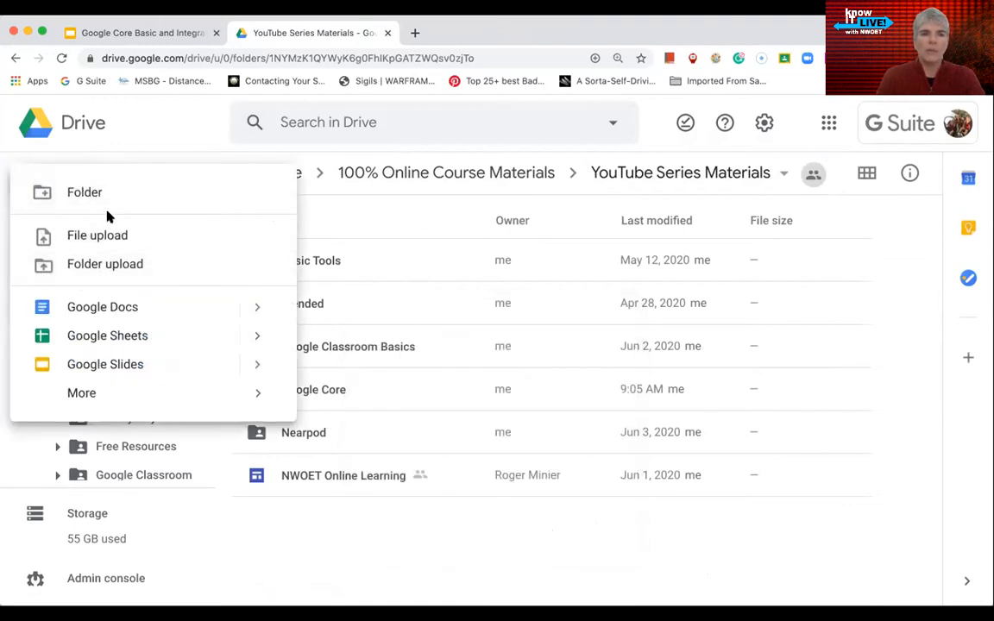
click(102, 192)
text(Practice)
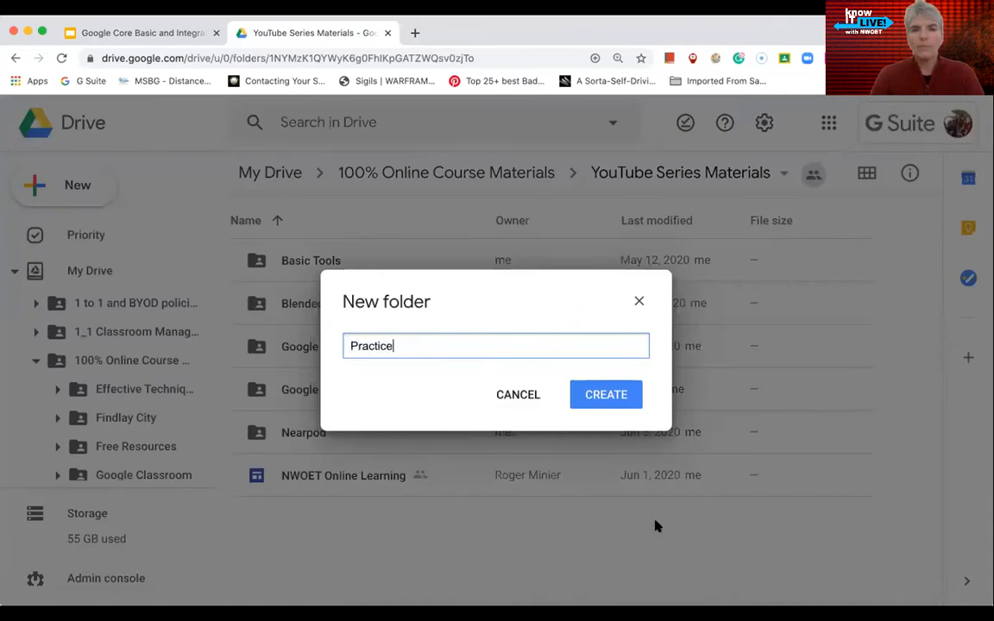
click(625, 407)
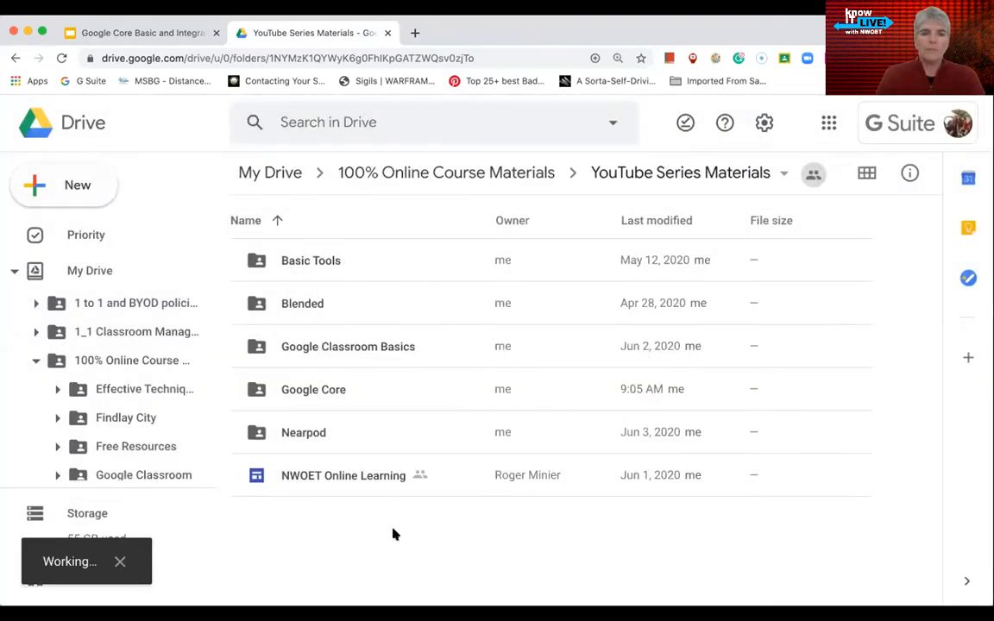
Open the Practice folder and create a blank Google Docs document in it, accepting the folder's sharing permissions.
double_click(315, 474)
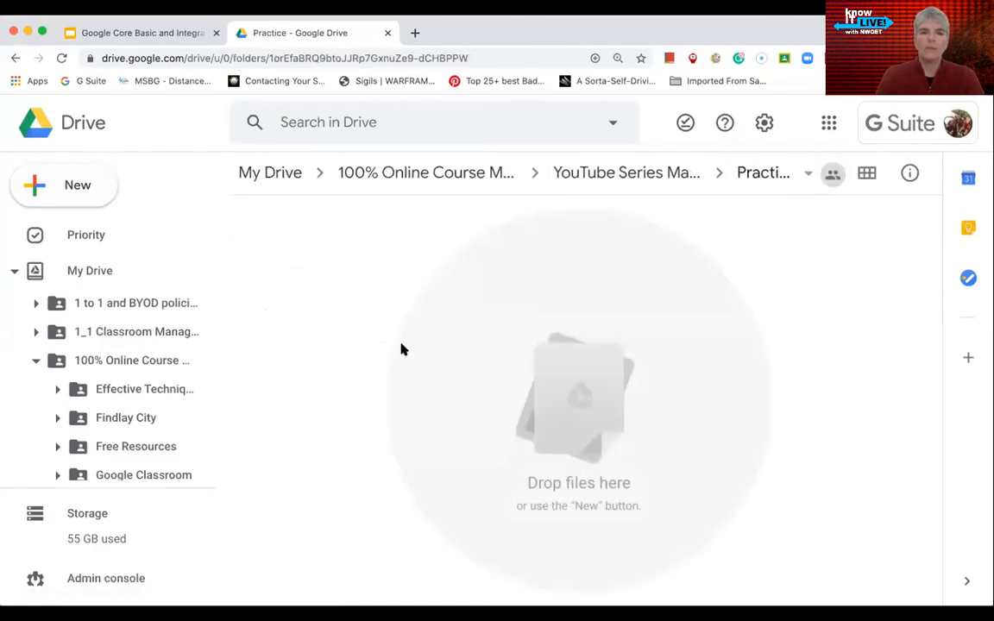
click(73, 186)
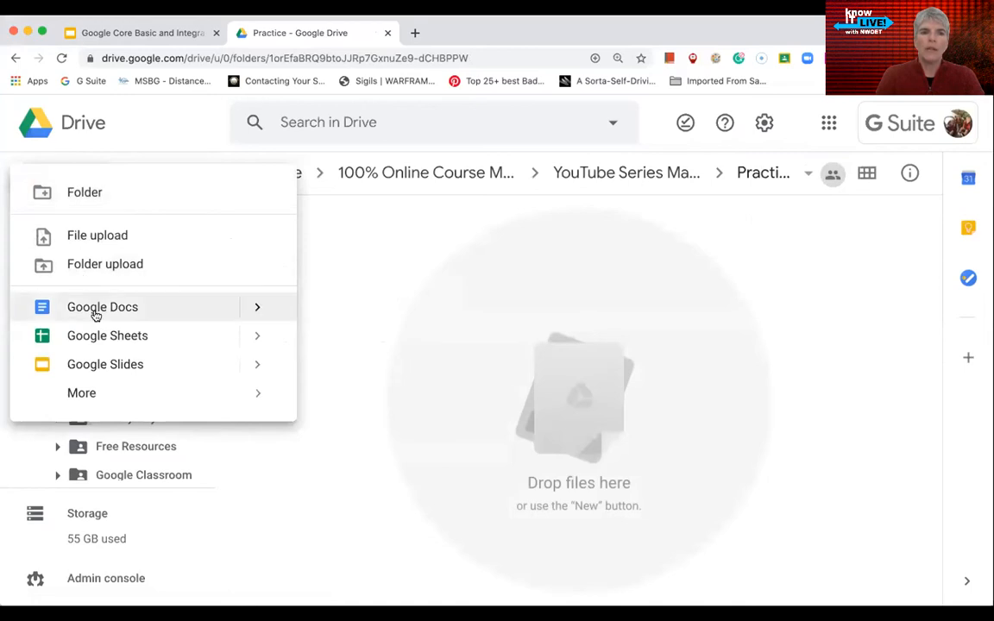
mouse_move(256, 308)
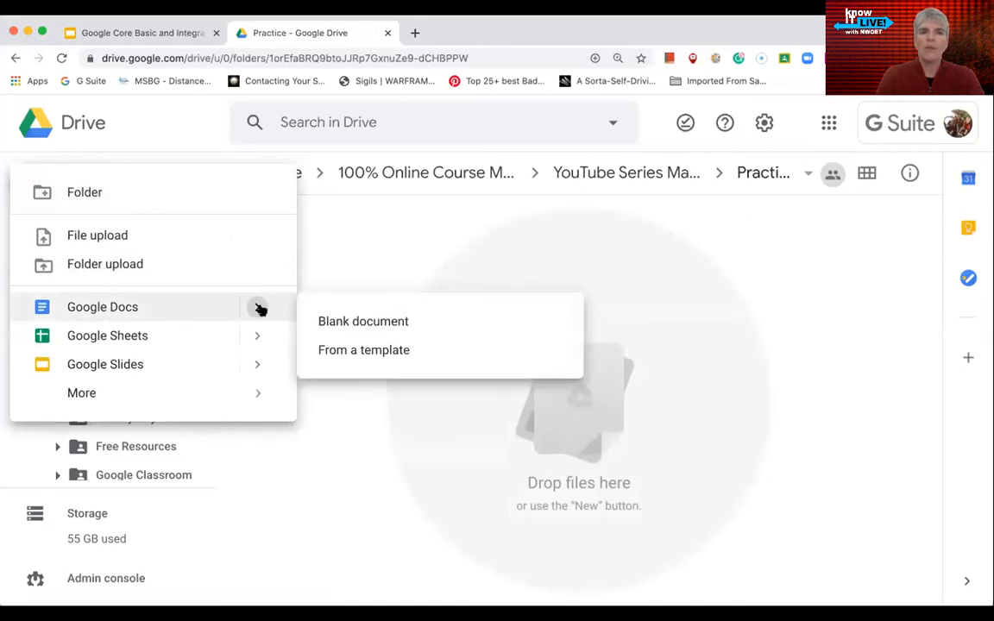
click(390, 321)
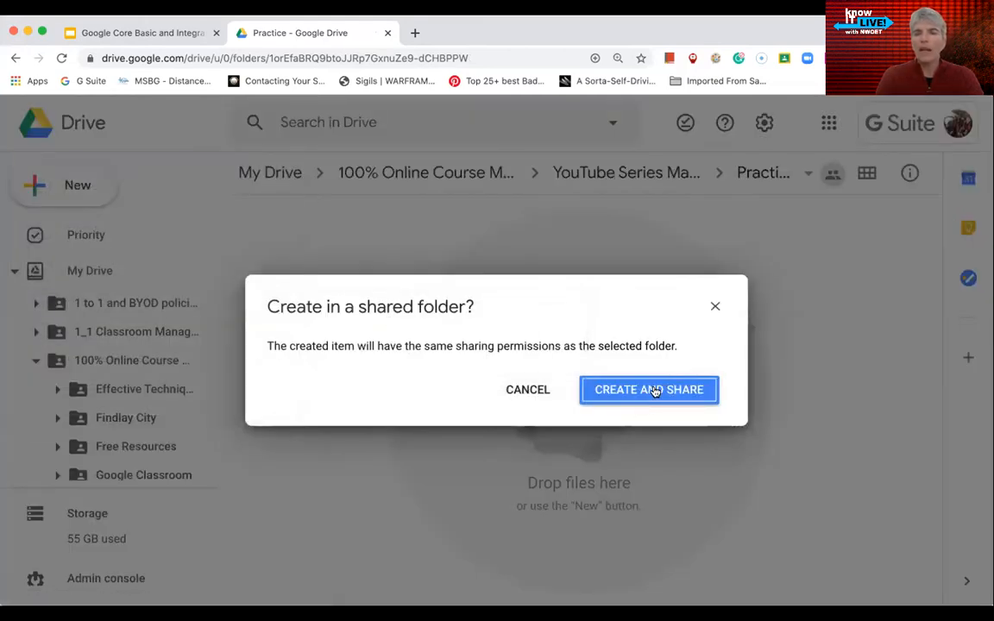
click(653, 390)
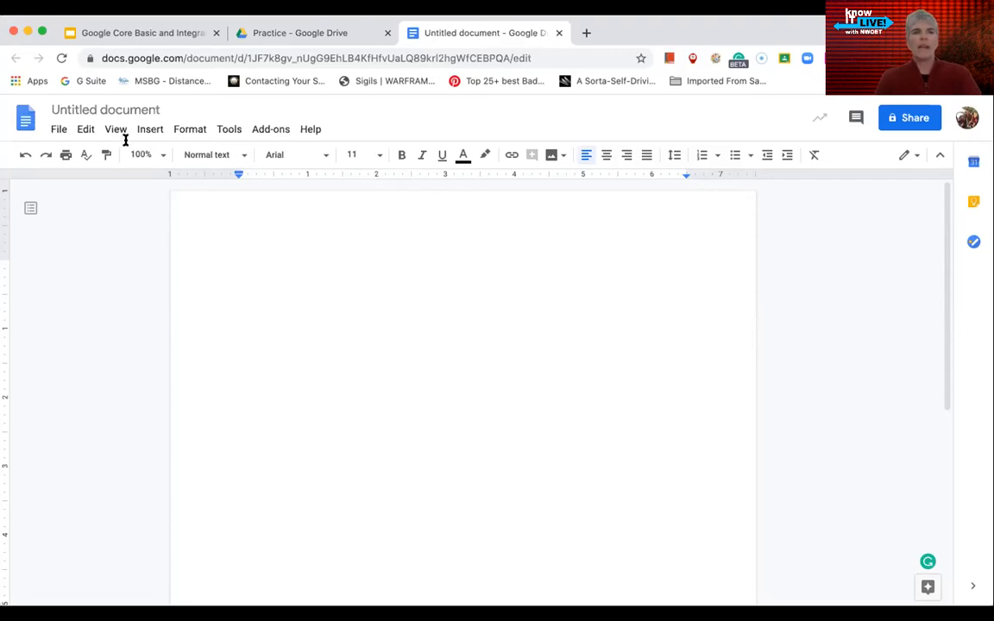
Rename the untitled document as "Using the Basics of Google doc Tools".
click(134, 107)
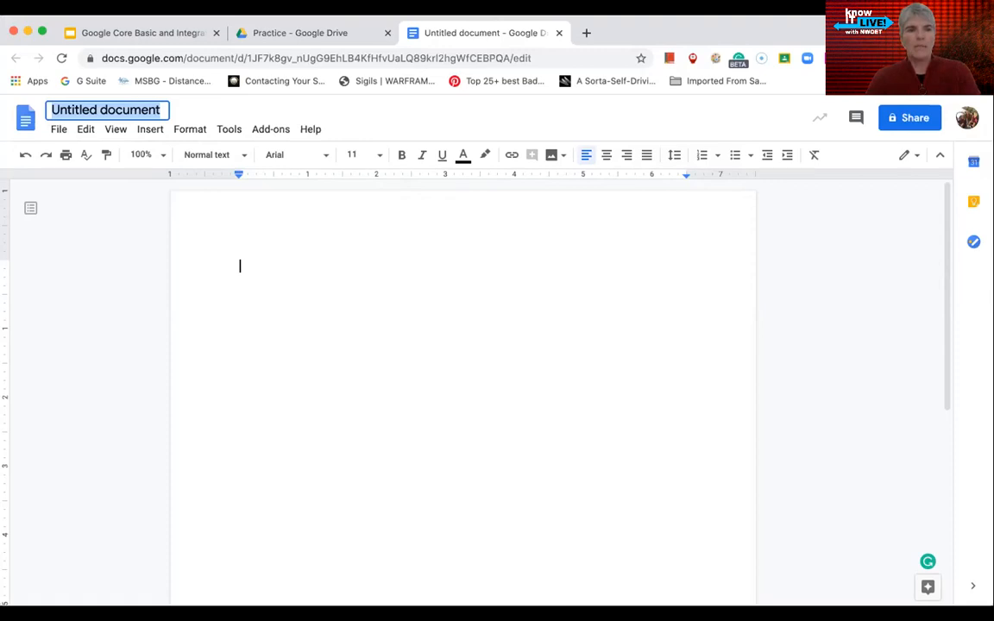
text(Using the Basics of Google)
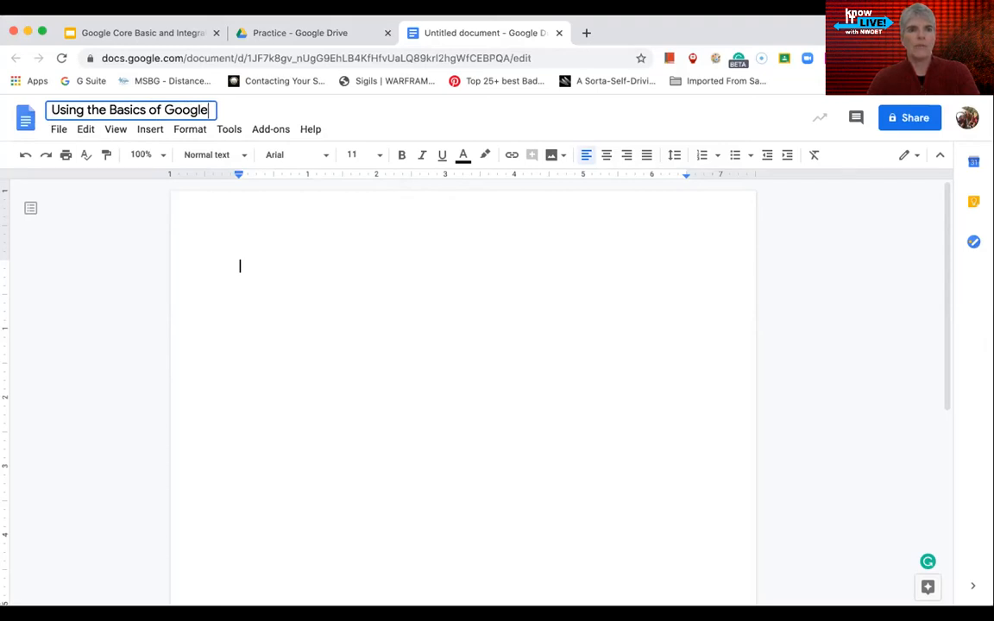
text( doc Tools)
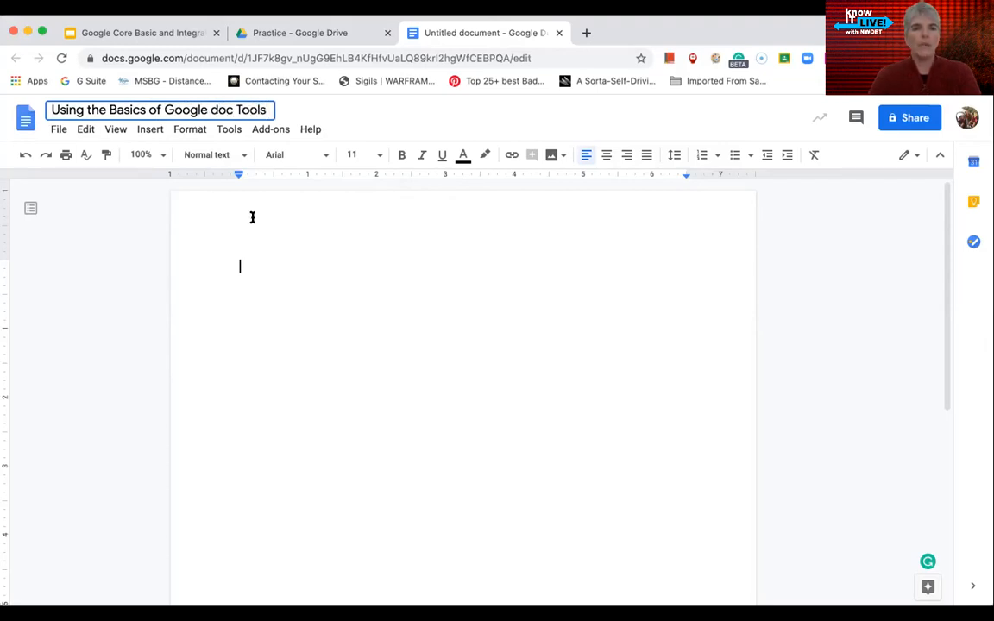
Write the sentence "This is text." in the document body, with only its first letter capitalized.
click(304, 278)
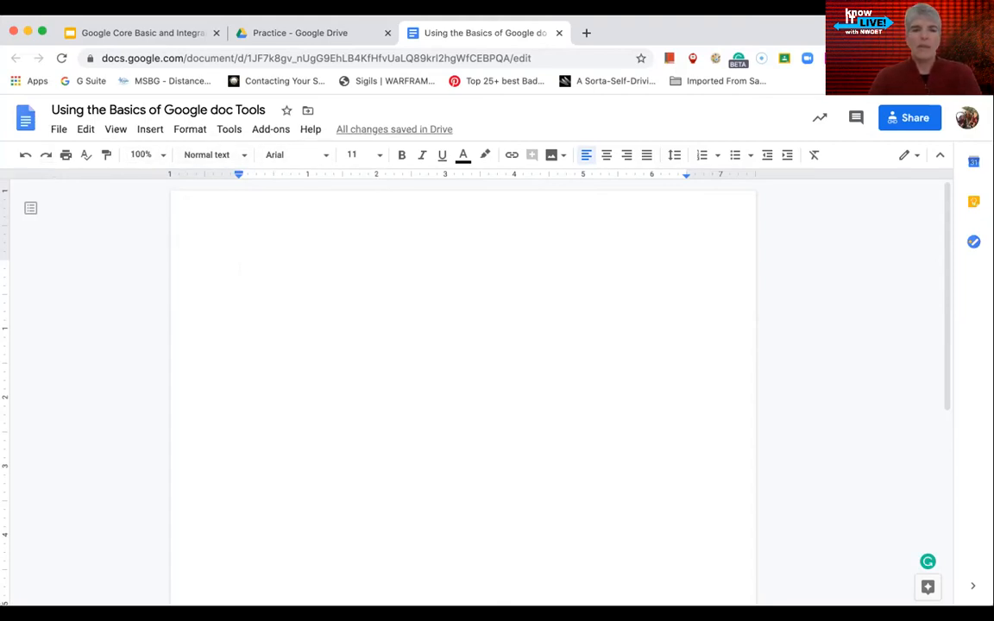
text(THis is text)
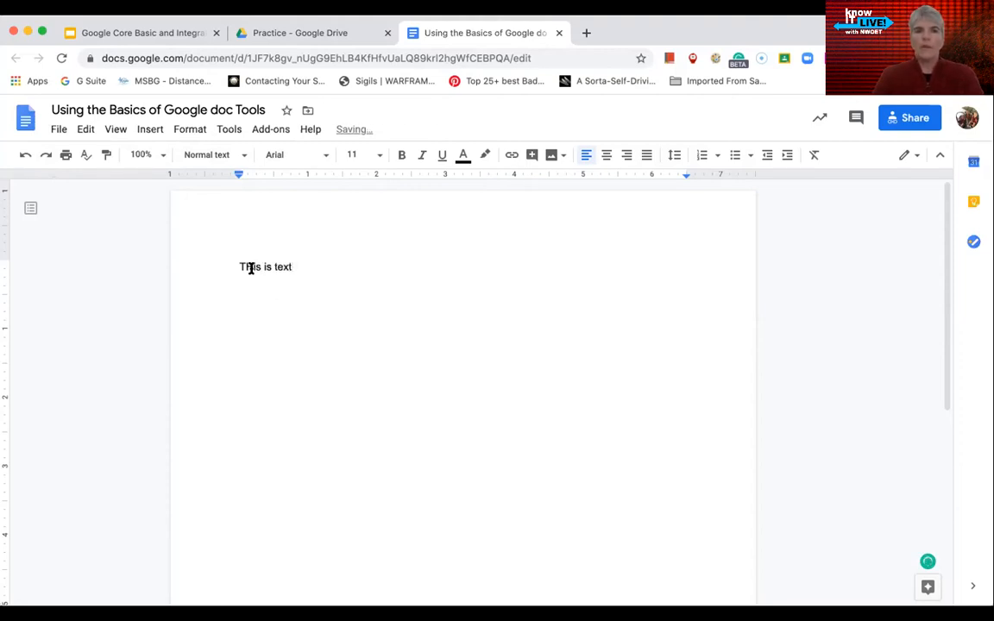
key(BackSpace)
text(h)
click(308, 264)
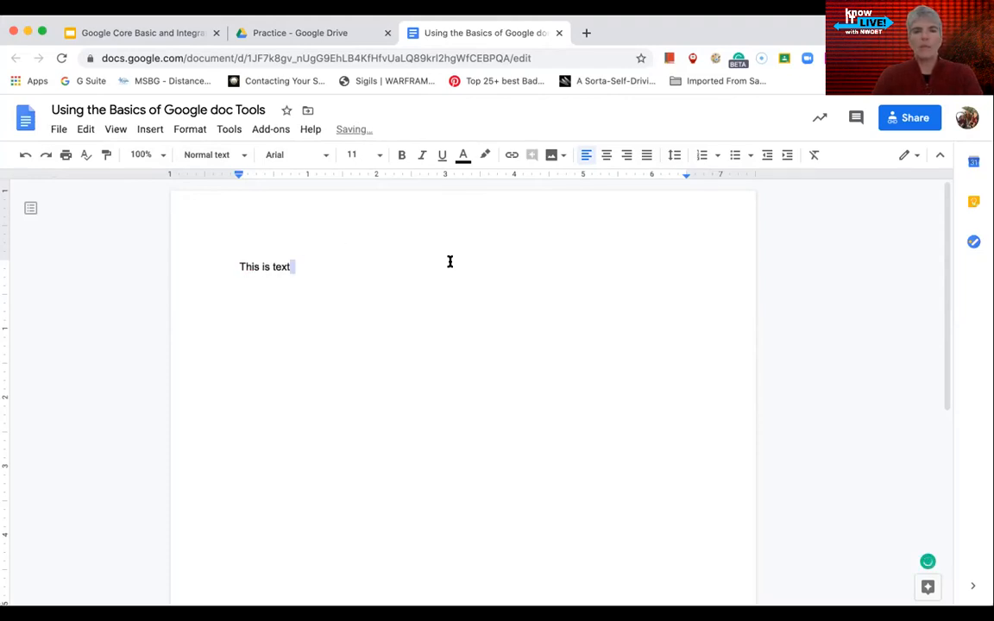
text(.)
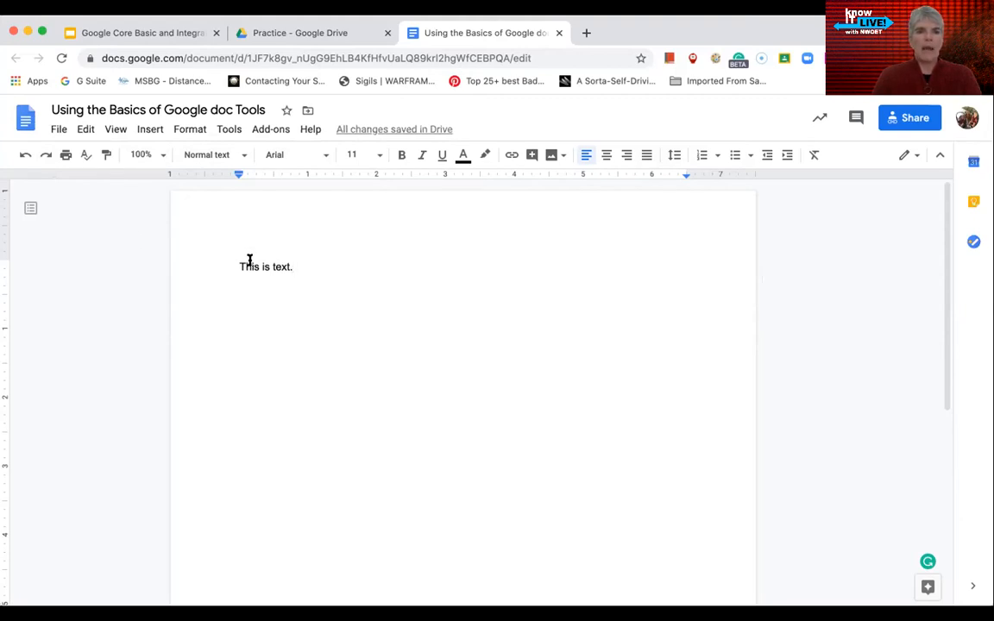
Format the whole sentence in the Lobster font at size 18, bold and italic.
drag(239, 265, 256, 267)
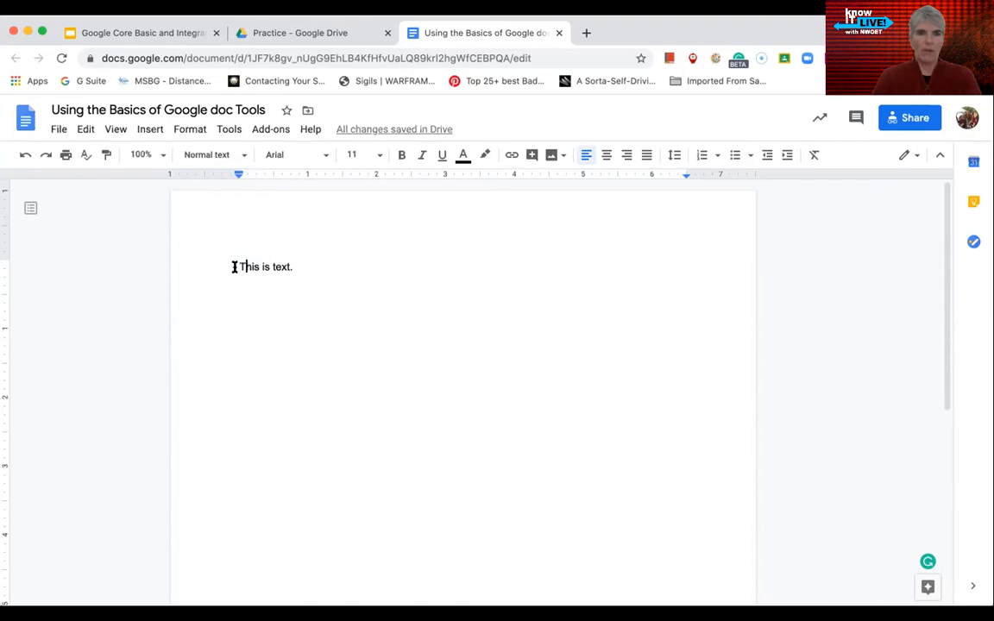
drag(234, 266, 313, 269)
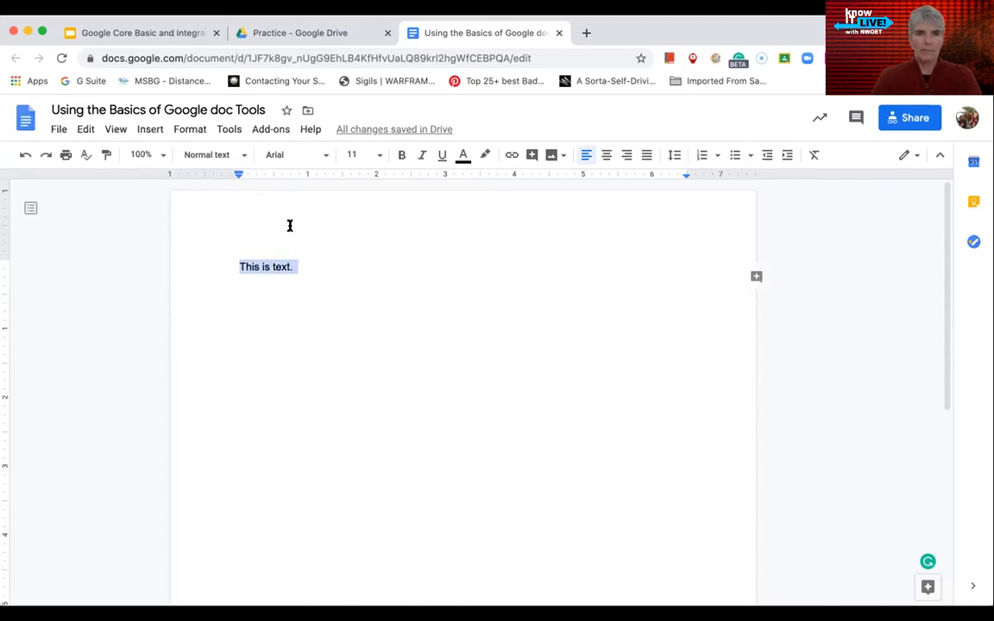
click(326, 158)
click(304, 287)
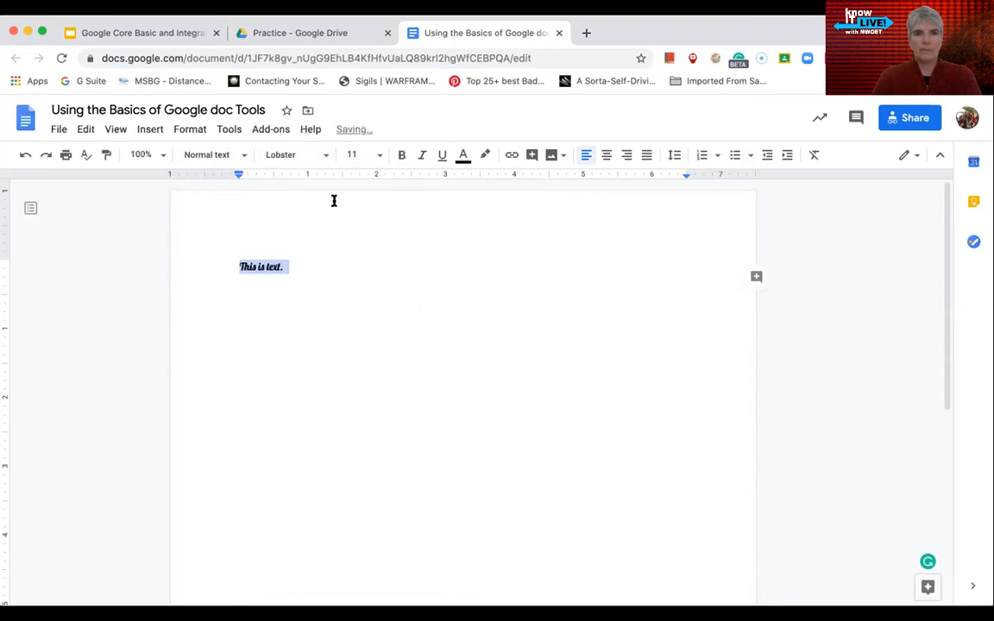
click(376, 155)
click(355, 318)
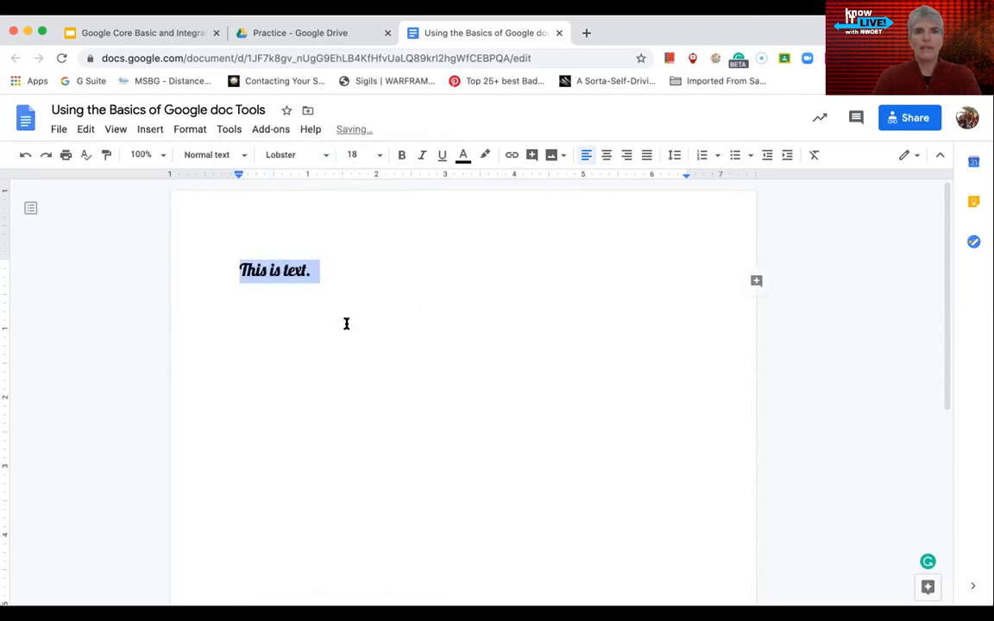
click(402, 157)
click(422, 156)
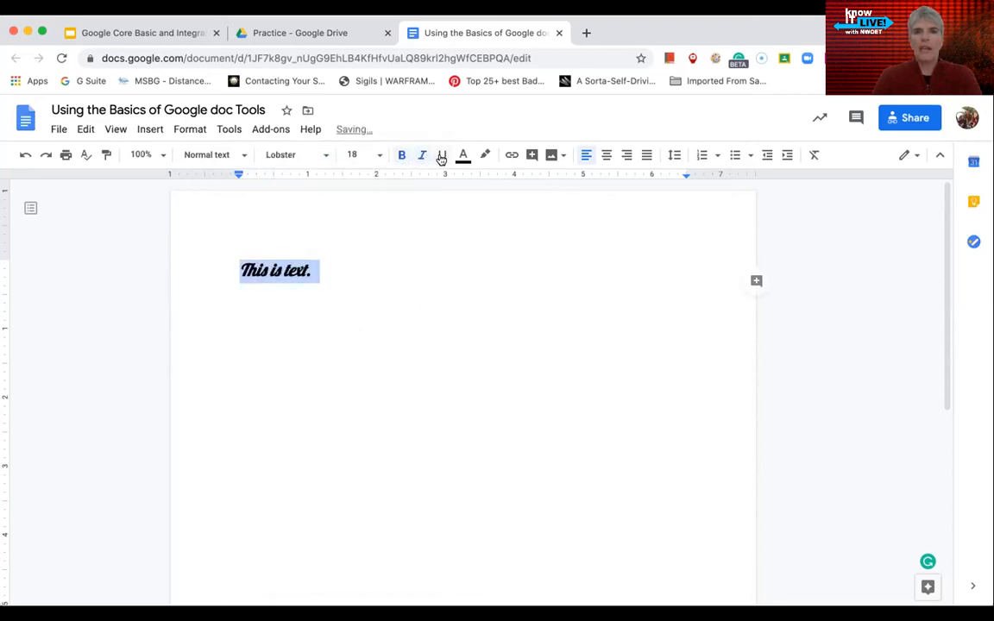
Highlight the whole sentence in orange and remove the highlight again.
click(487, 162)
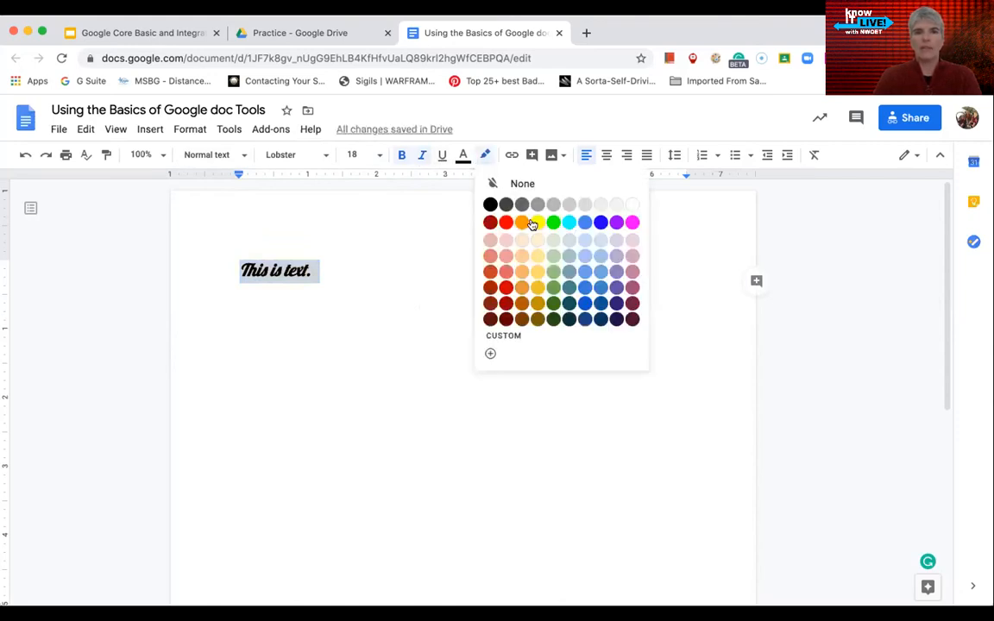
click(521, 219)
click(486, 157)
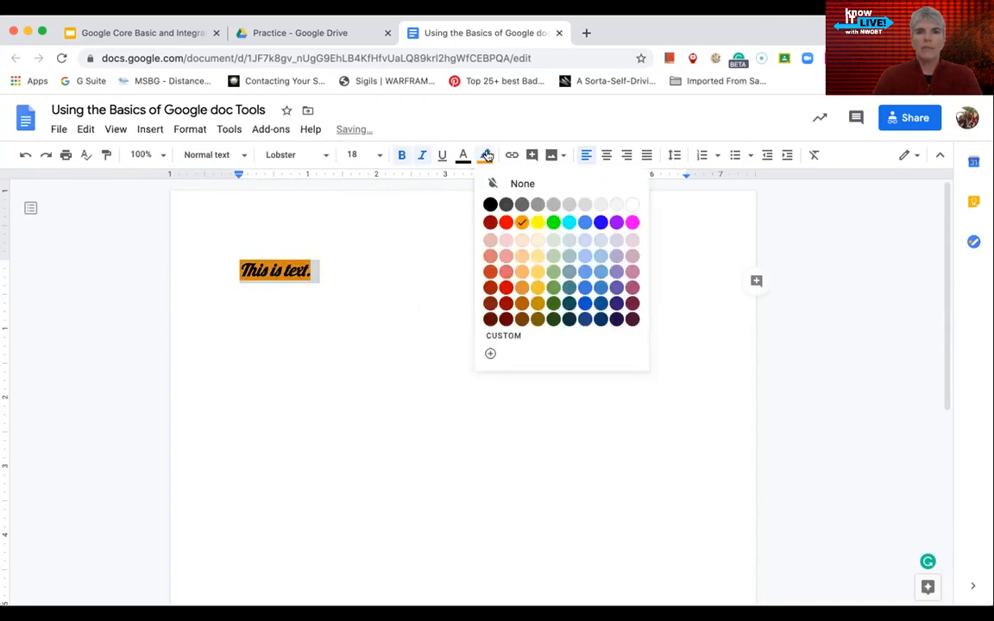
click(520, 182)
Highlight only the word "text" in orange.
click(324, 278)
double_click(296, 271)
click(487, 156)
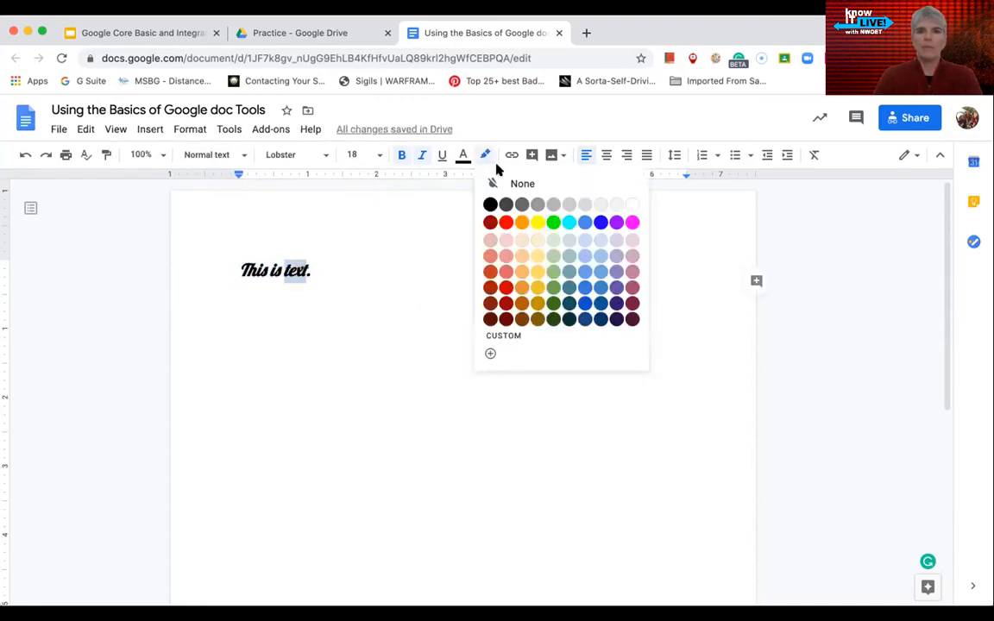
click(521, 224)
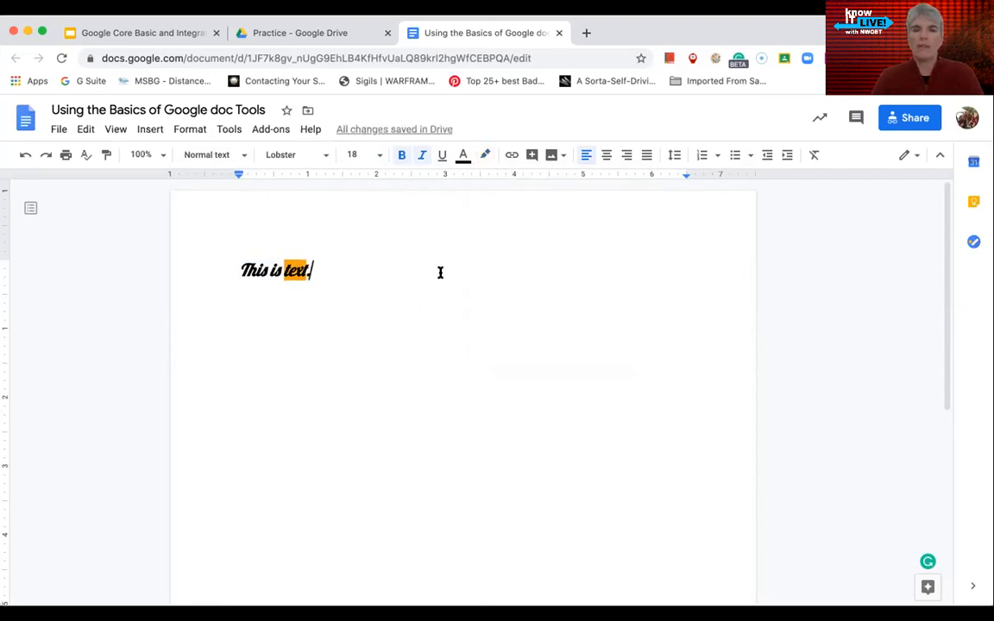
click(511, 156)
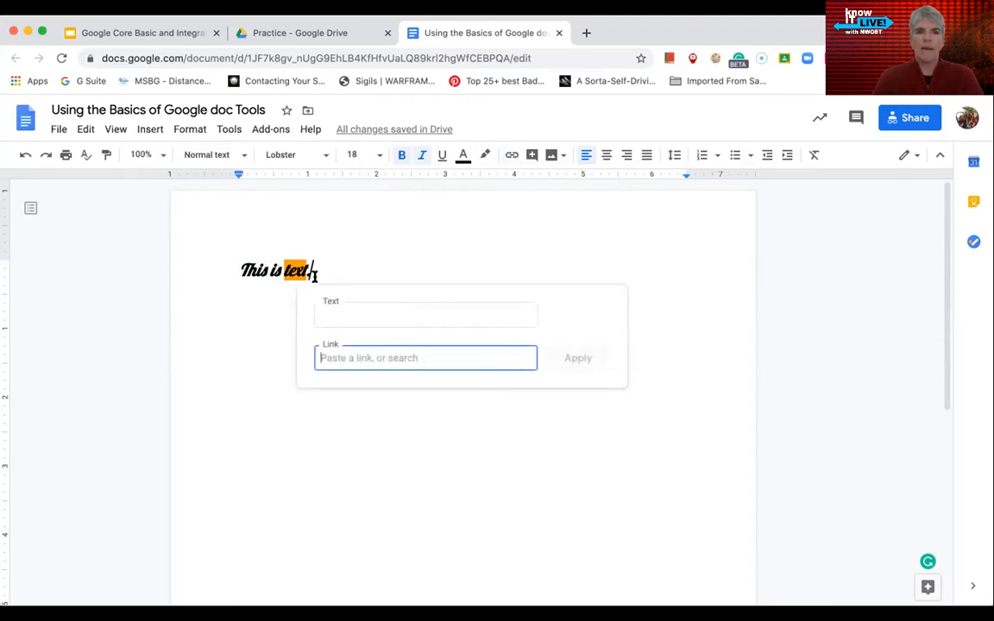
key(Escape)
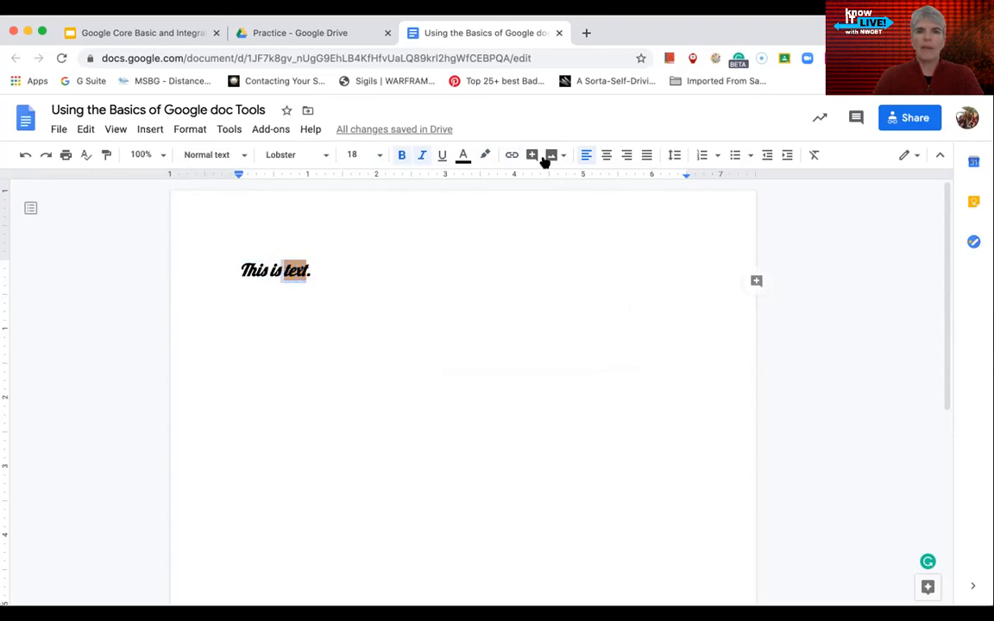
click(512, 156)
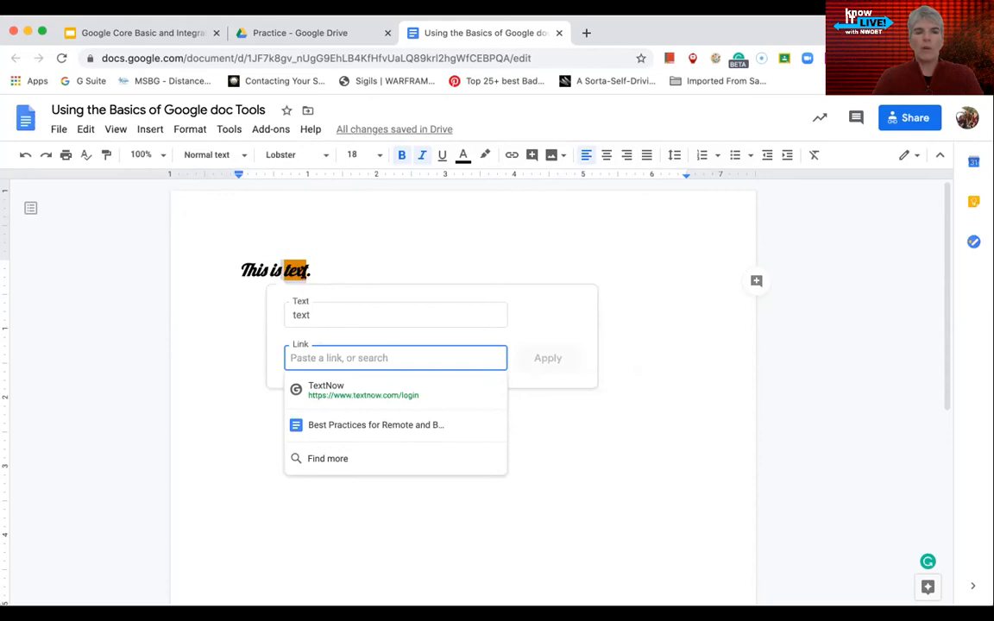
click(327, 273)
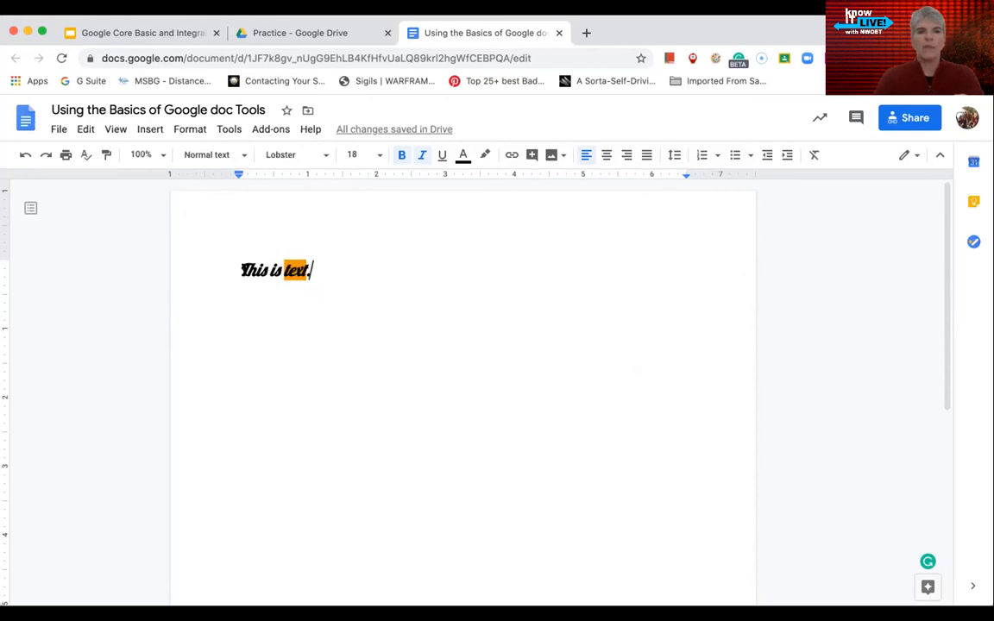
mouse_move(243, 270)
mouse_down()
mouse_move(264, 272)
mouse_move(236, 269)
mouse_up()
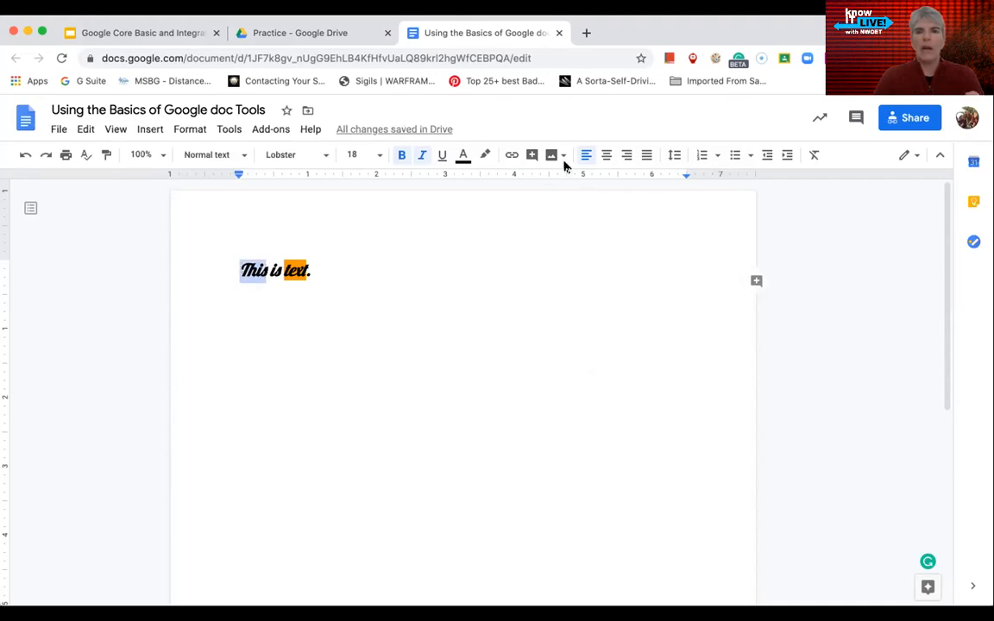
click(511, 159)
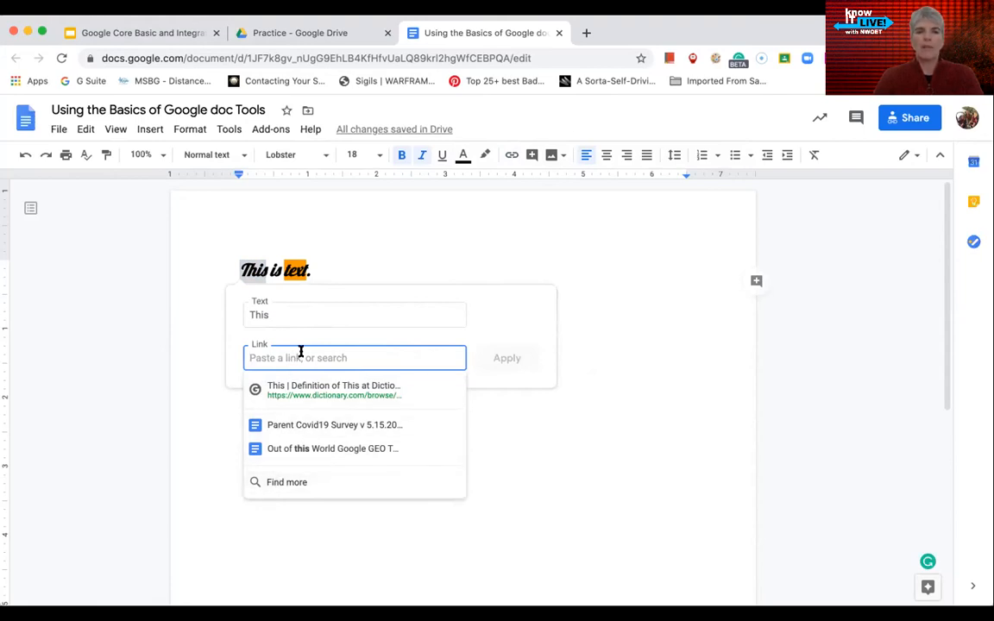
text(www.nwoet.org)
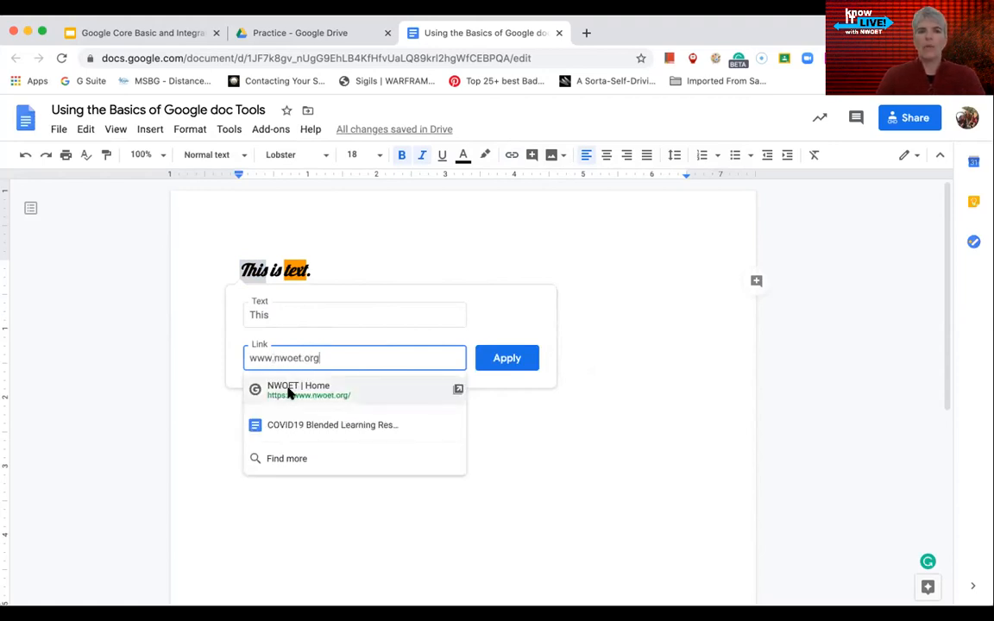
click(289, 393)
click(516, 359)
click(257, 273)
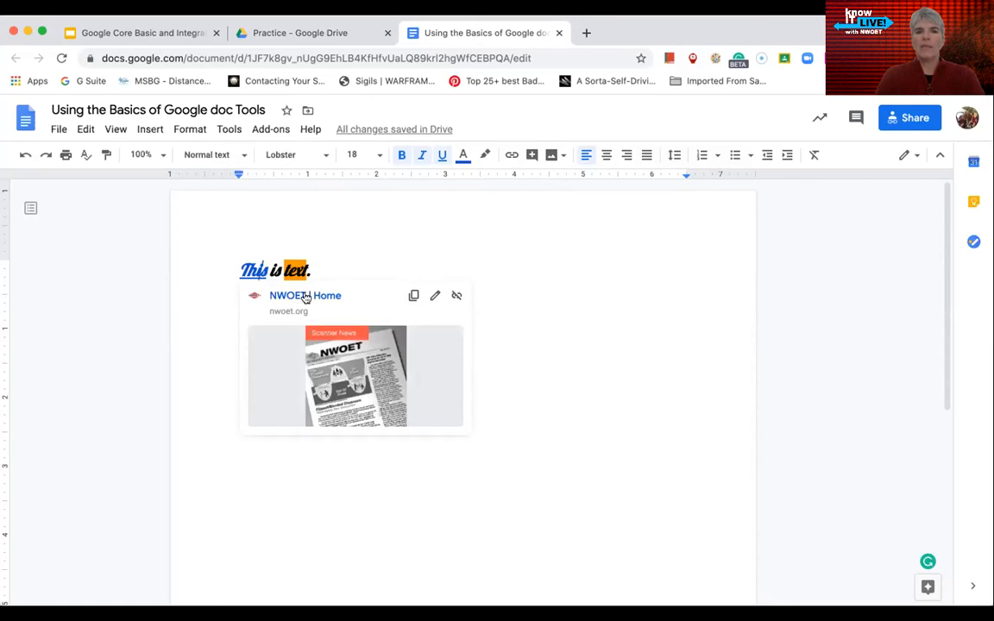
click(328, 269)
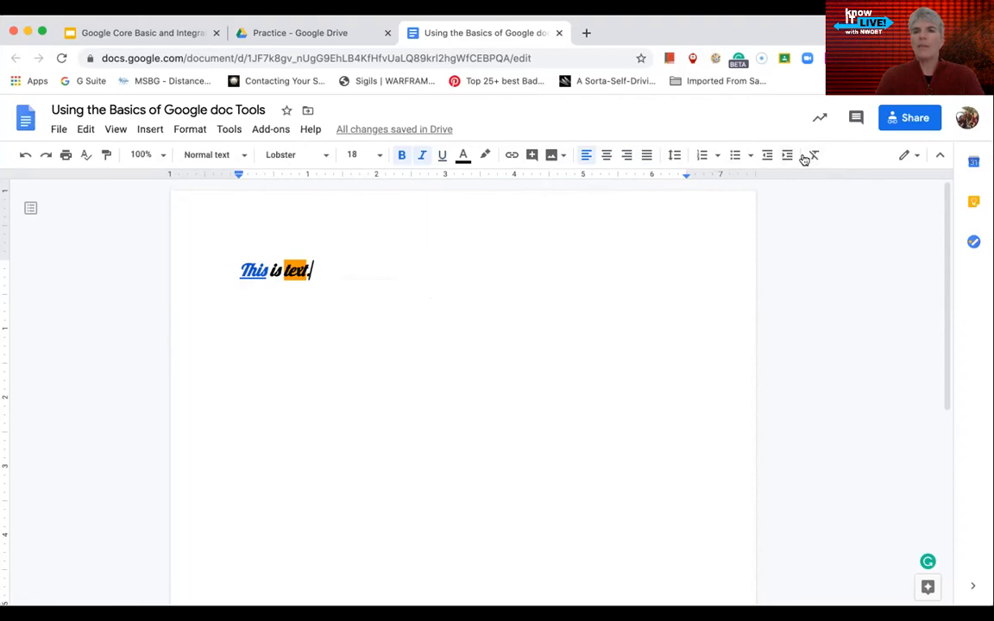
Clear all formatting from the whole sentence.
triple_click(276, 272)
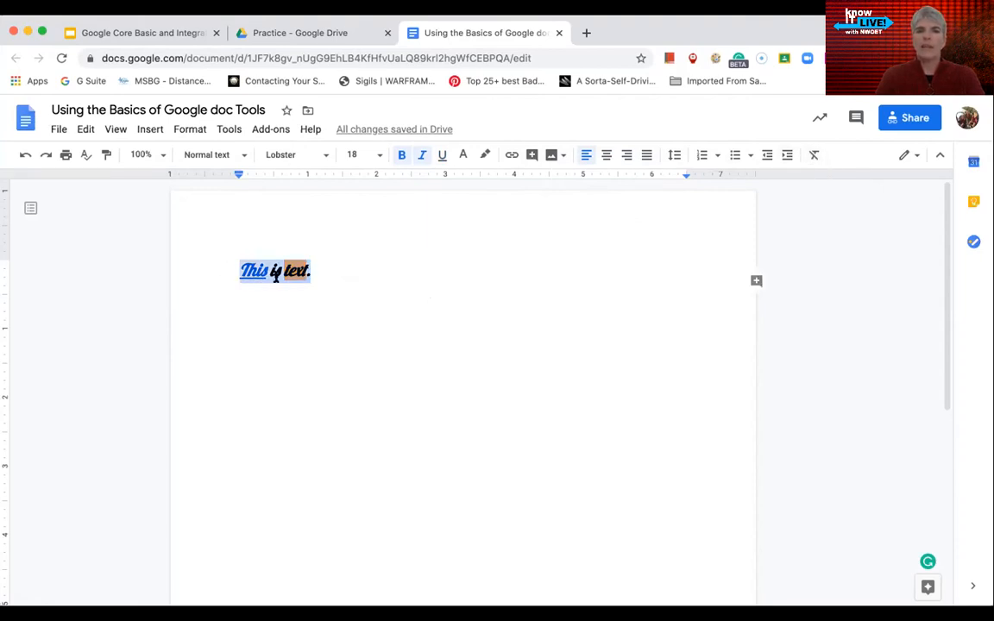
click(814, 156)
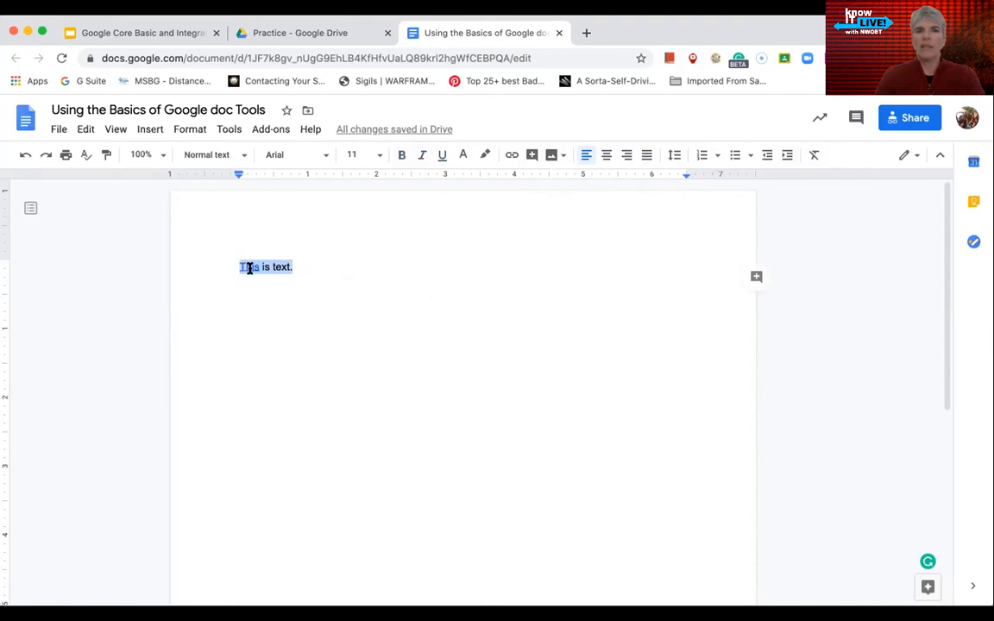
click(316, 269)
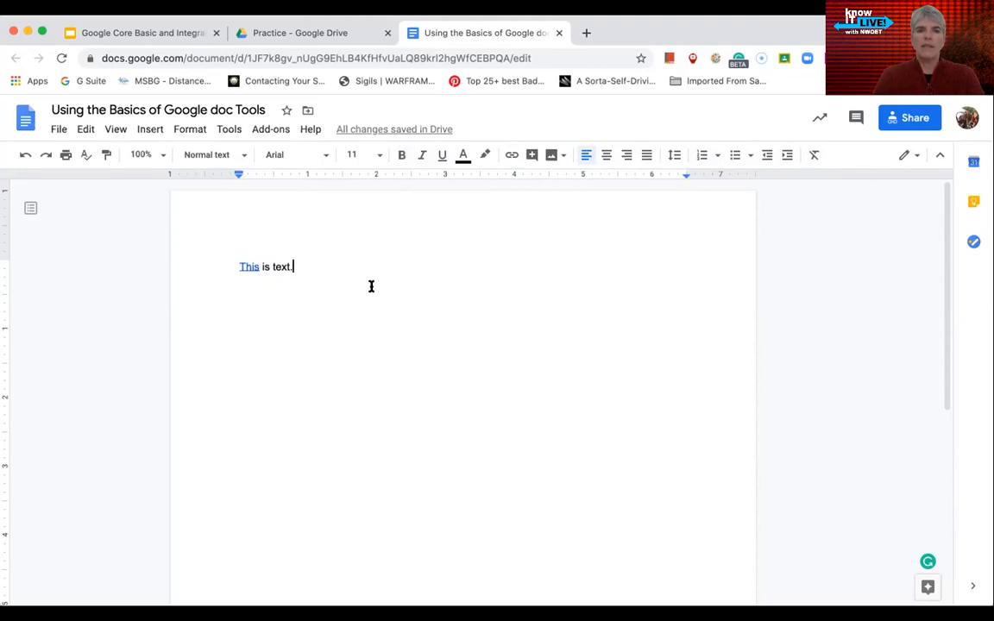
Start a numbered list below the sentence with "An outline" as item 1 and an empty item 2.
key(Return)
text(1)
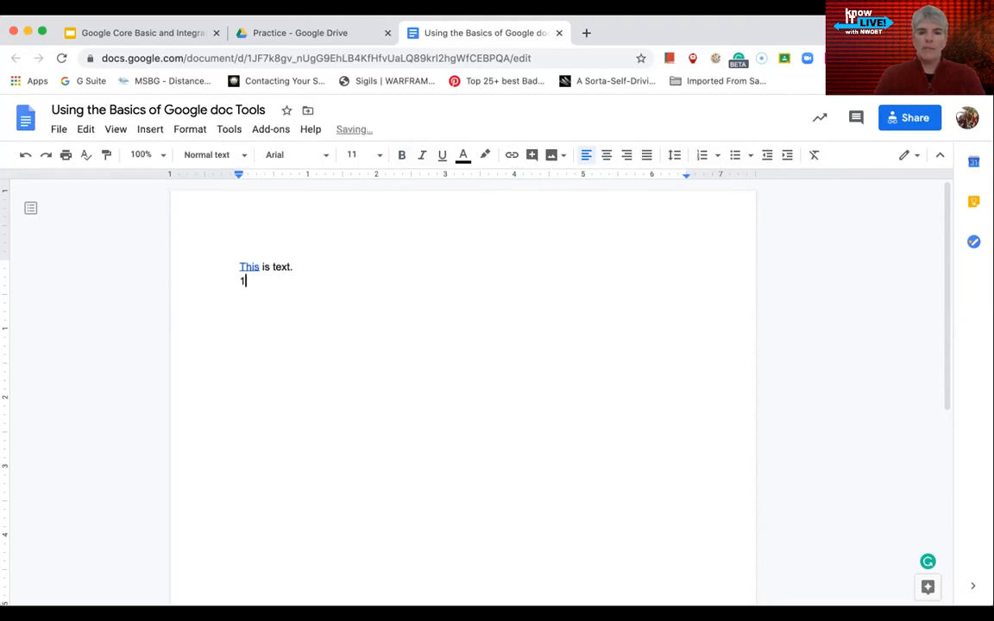
text(. )
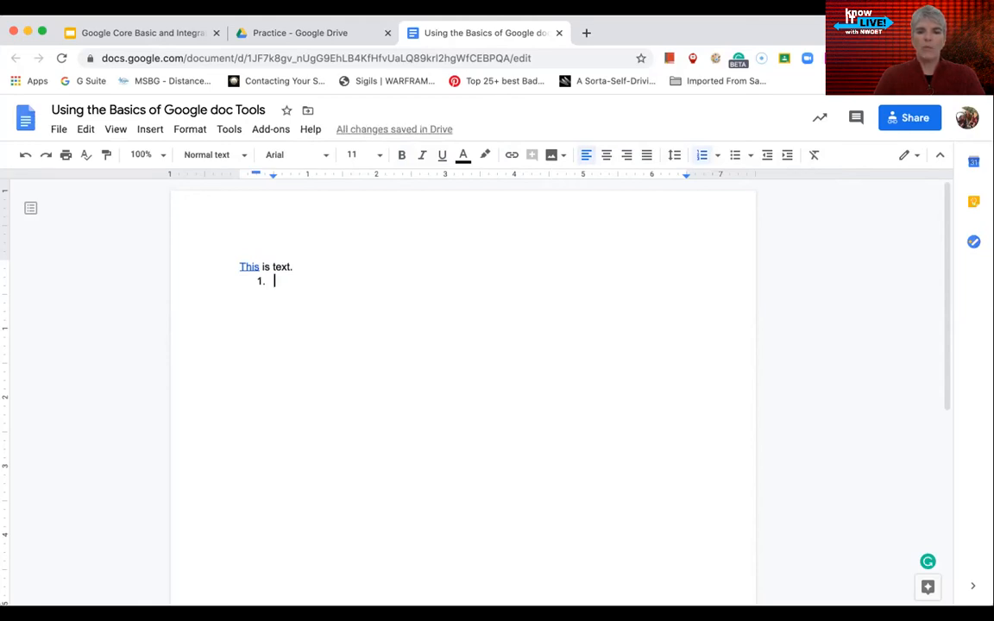
text(An o)
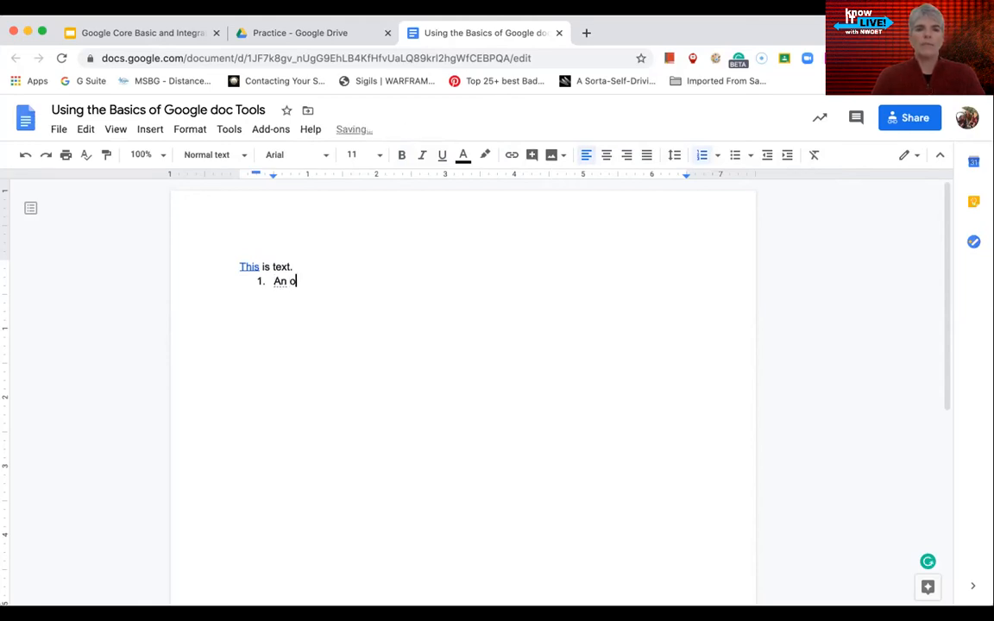
text(utline)
key(Return)
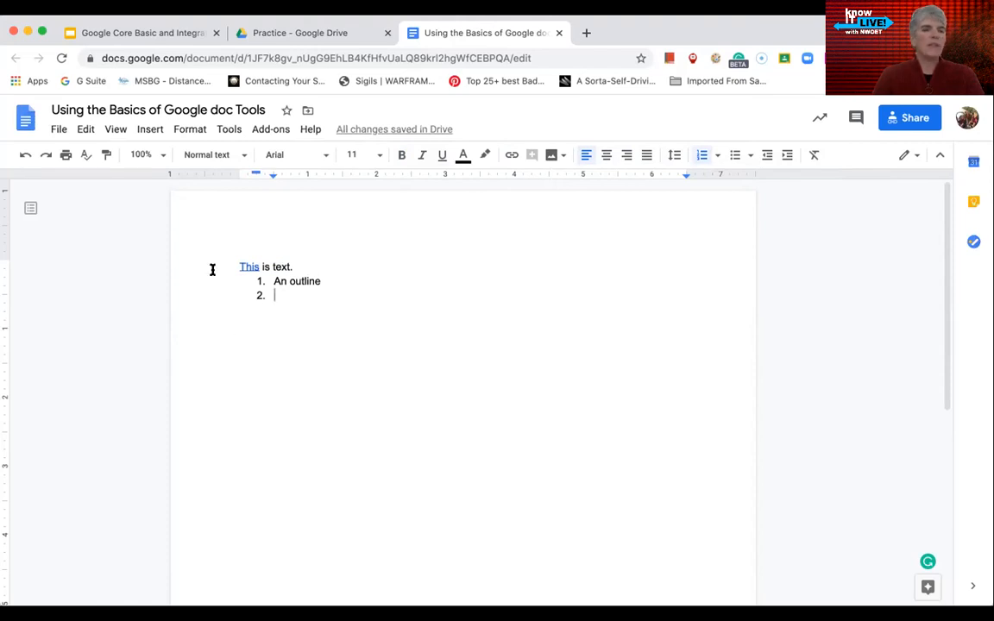
Search the web for "education" images and insert the graduation cap illustration in front of the sentence.
click(151, 130)
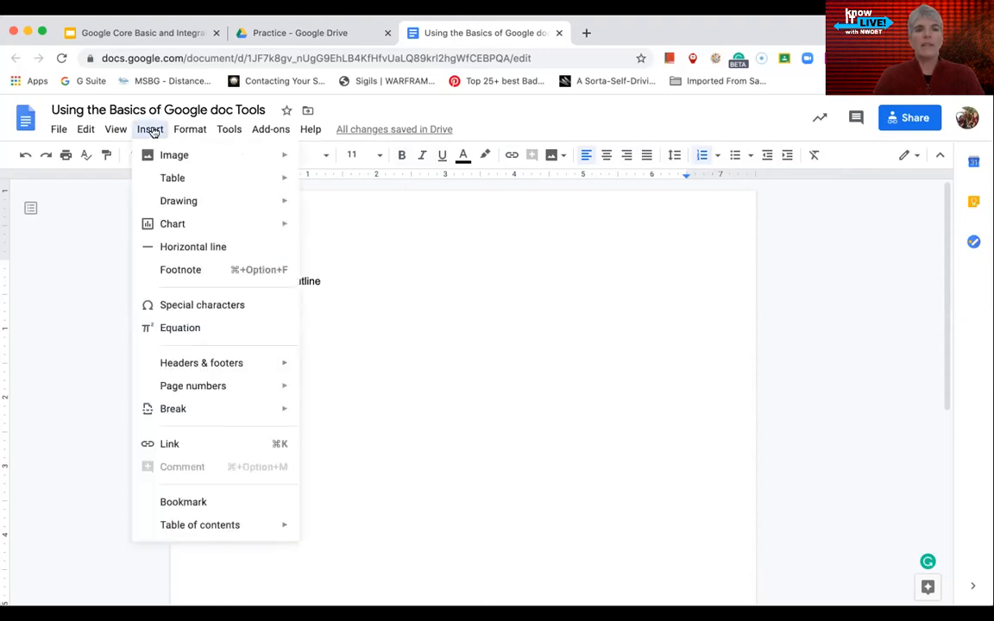
mouse_move(163, 159)
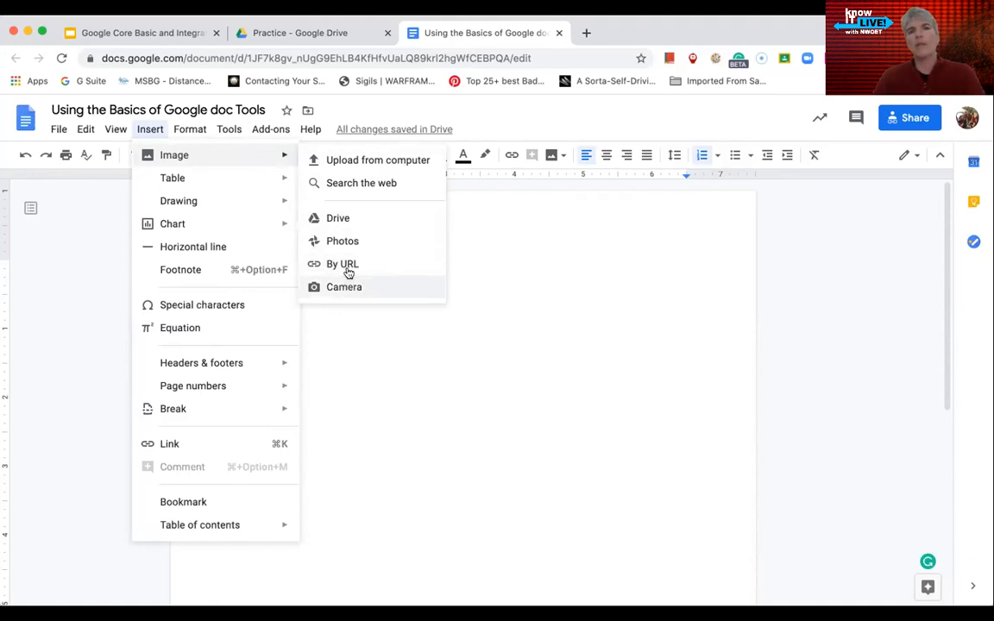
click(367, 186)
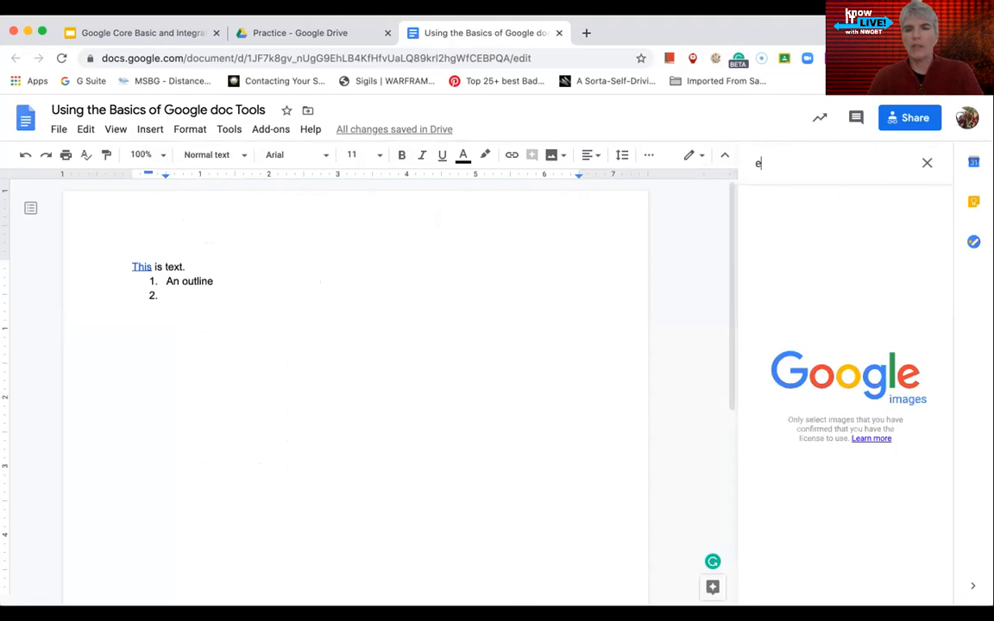
text(education)
key(Return)
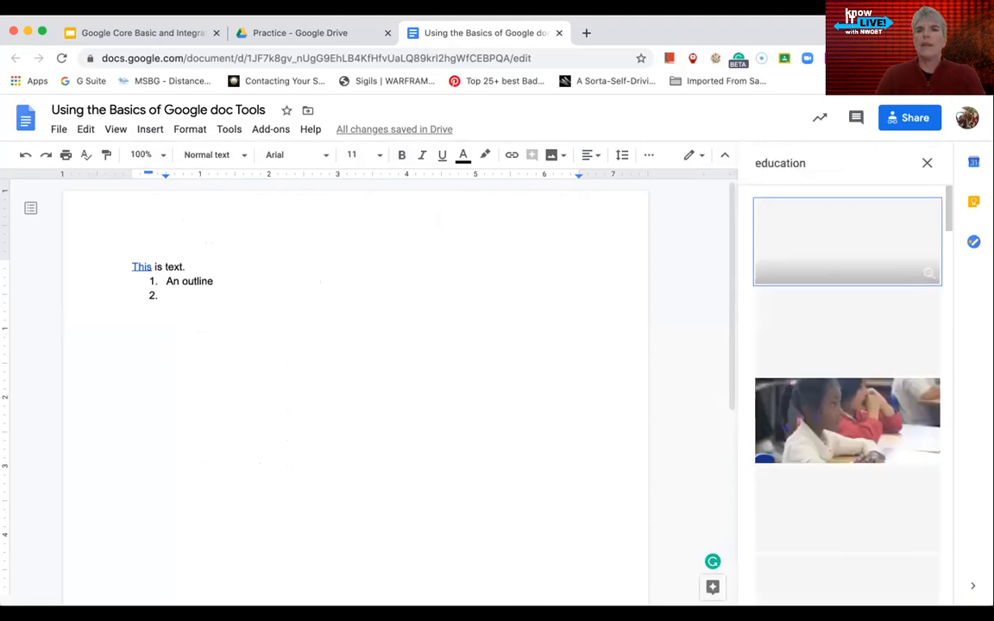
drag(833, 250, 129, 271)
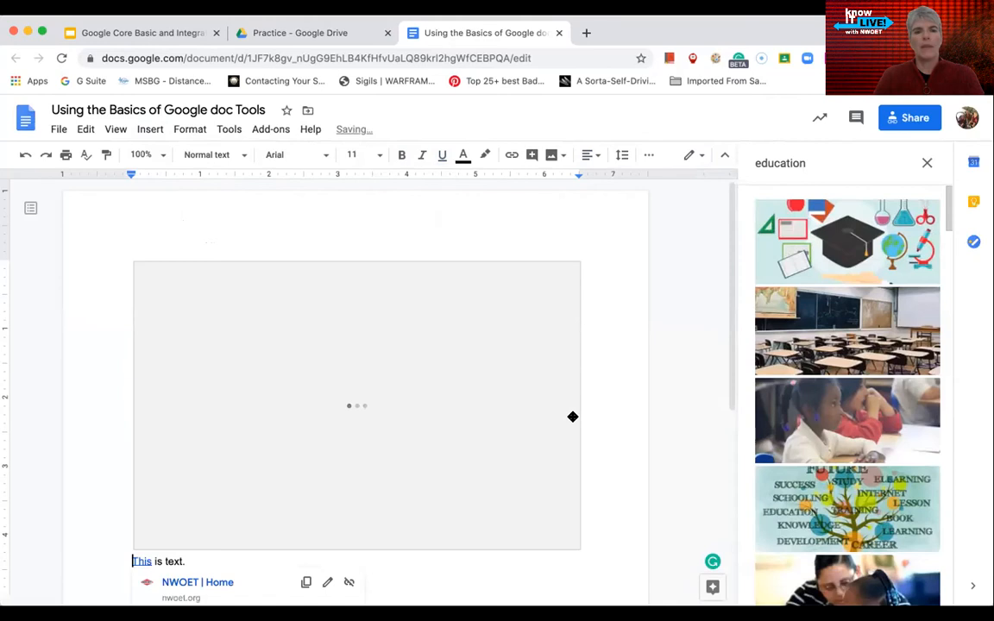
Shrink the graduation cap image proportionally to about 3.7 inches wide and move the sentence to the line below it.
click(390, 373)
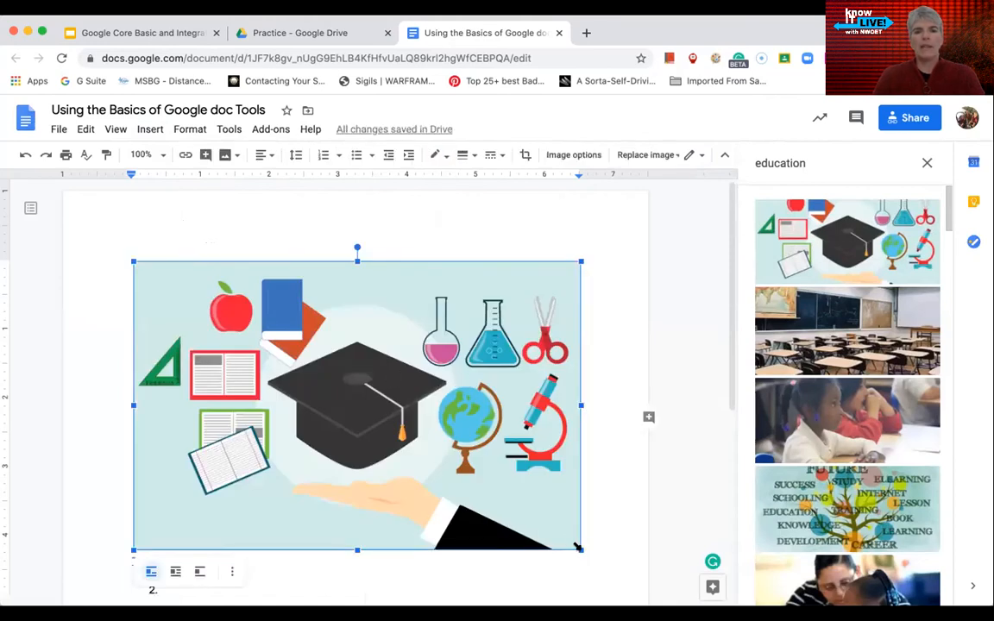
drag(581, 546, 389, 373)
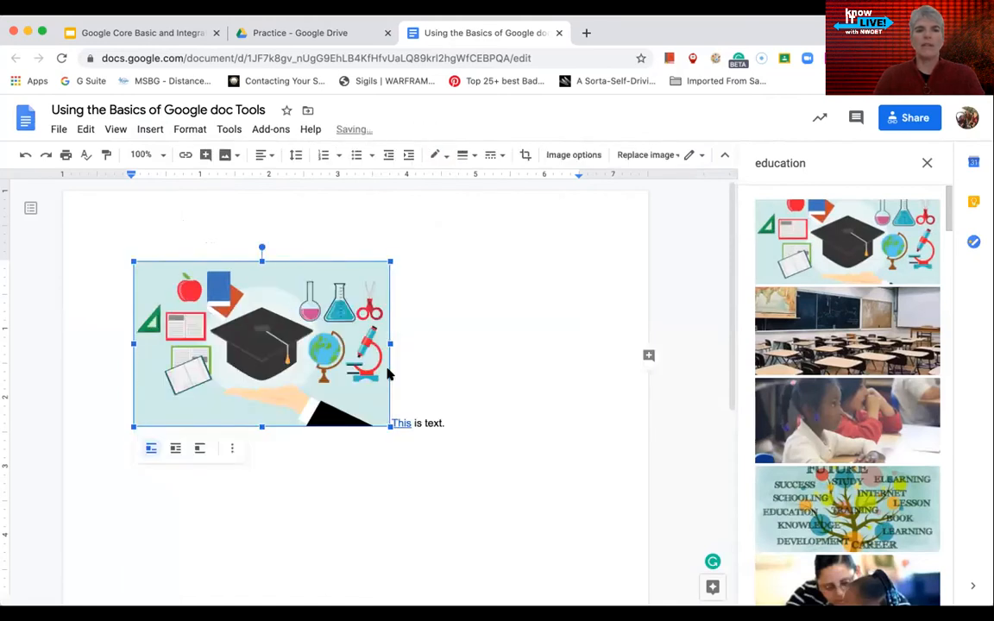
click(391, 422)
key(Return)
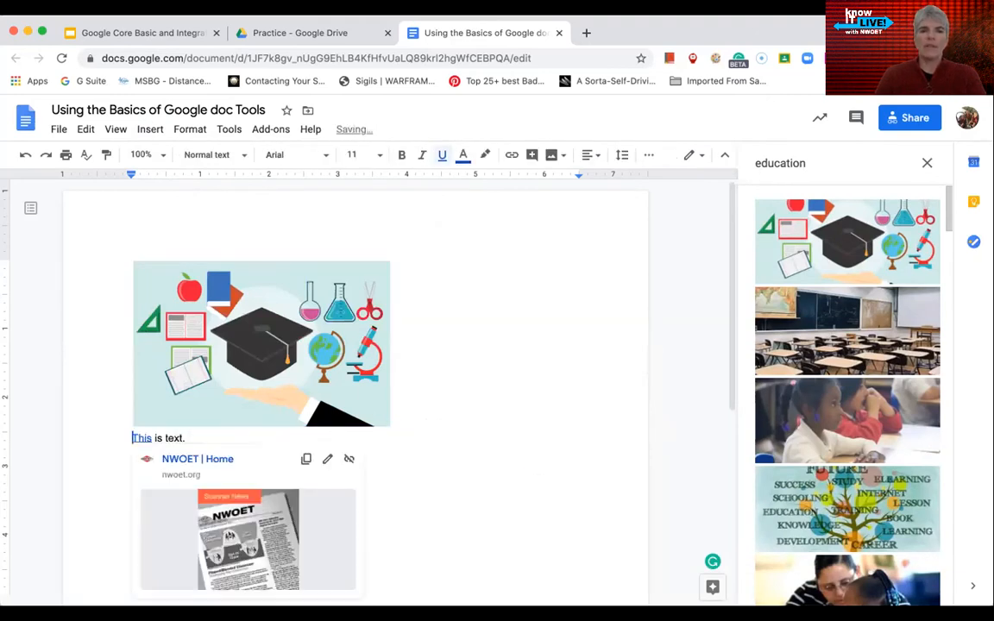
Center the graduation cap image horizontally on the page.
click(309, 334)
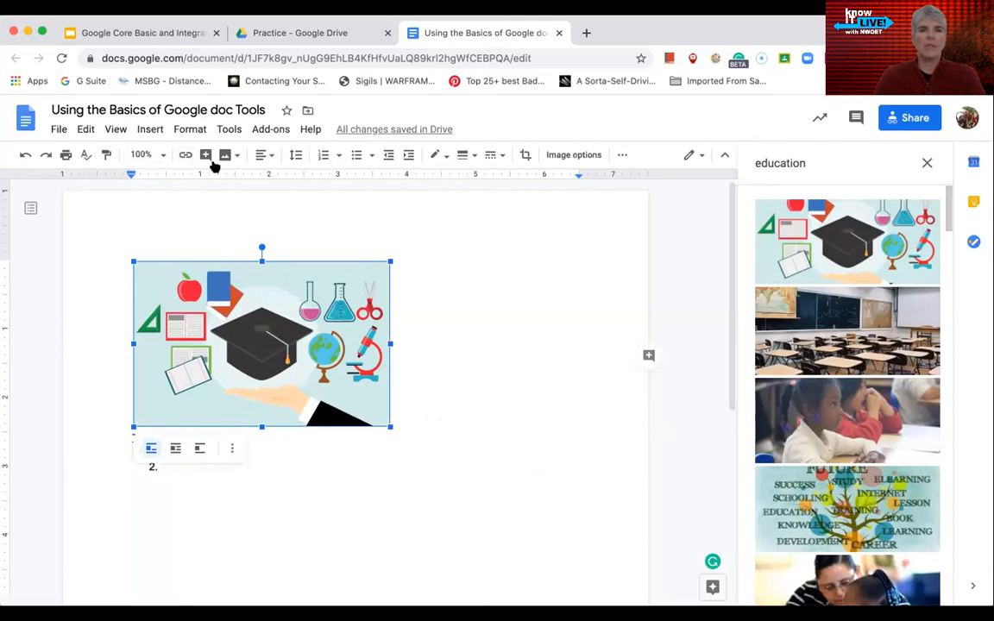
click(270, 162)
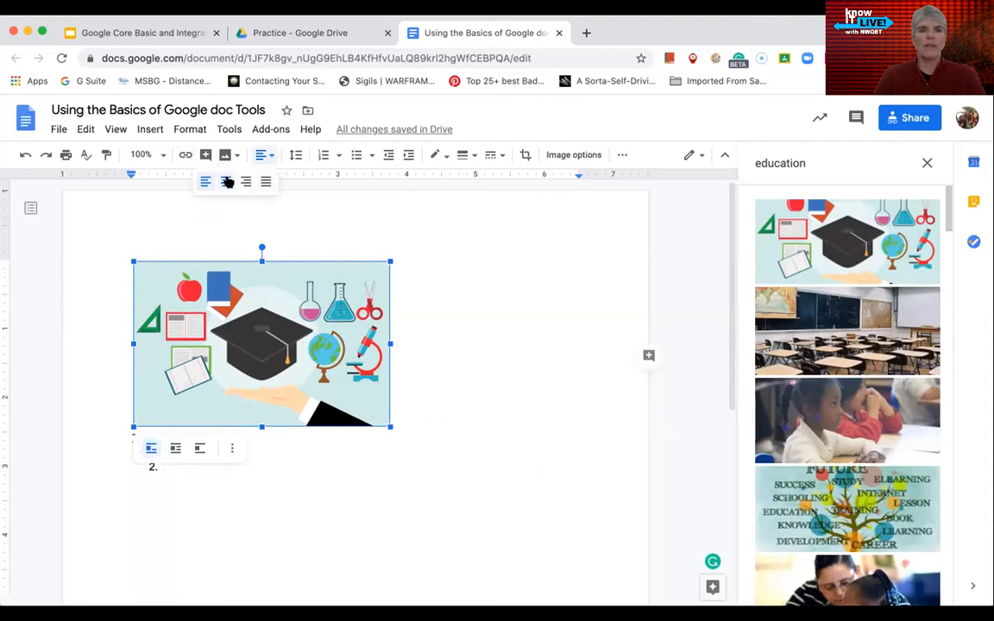
click(227, 182)
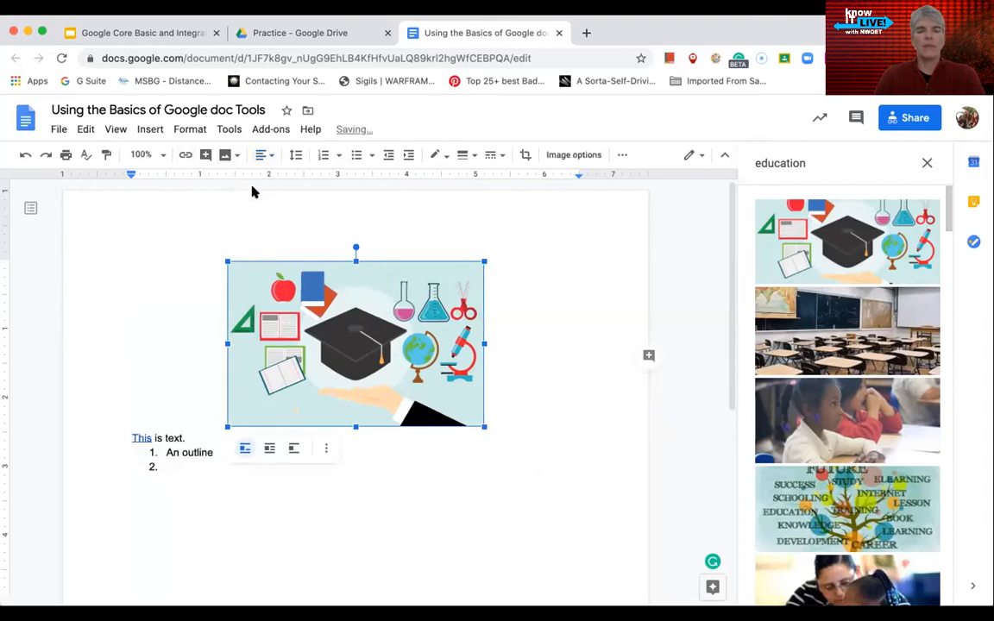
Give the graduation cap image a blue border and increase the border's thickness.
click(447, 161)
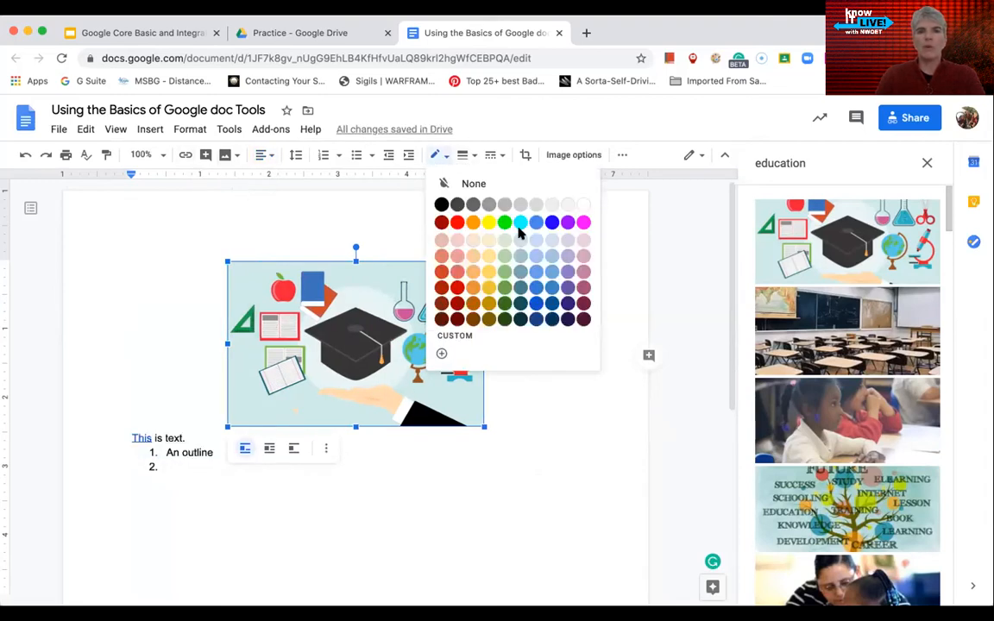
click(546, 223)
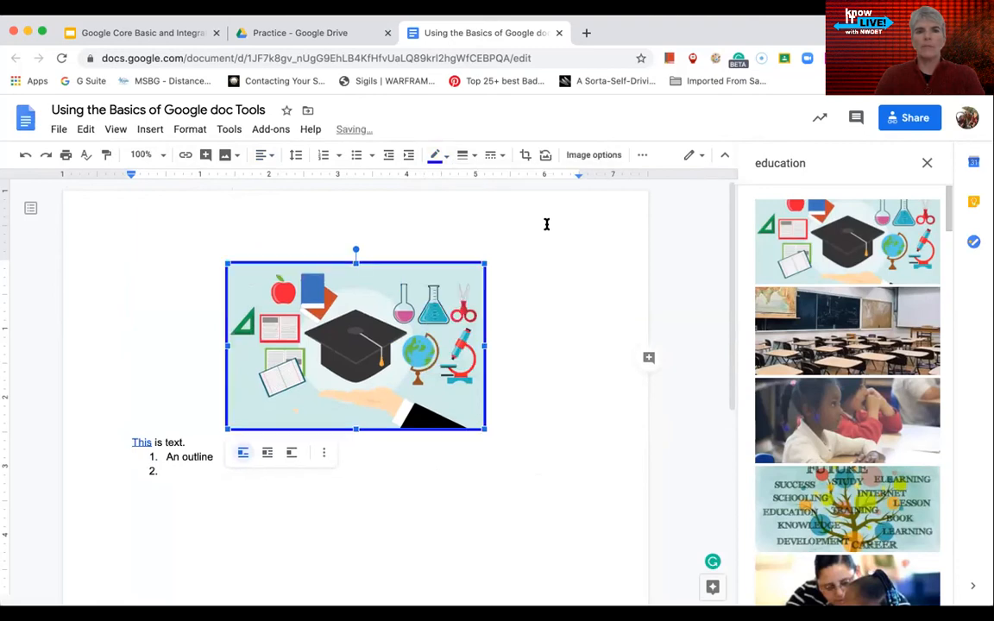
click(463, 155)
click(483, 248)
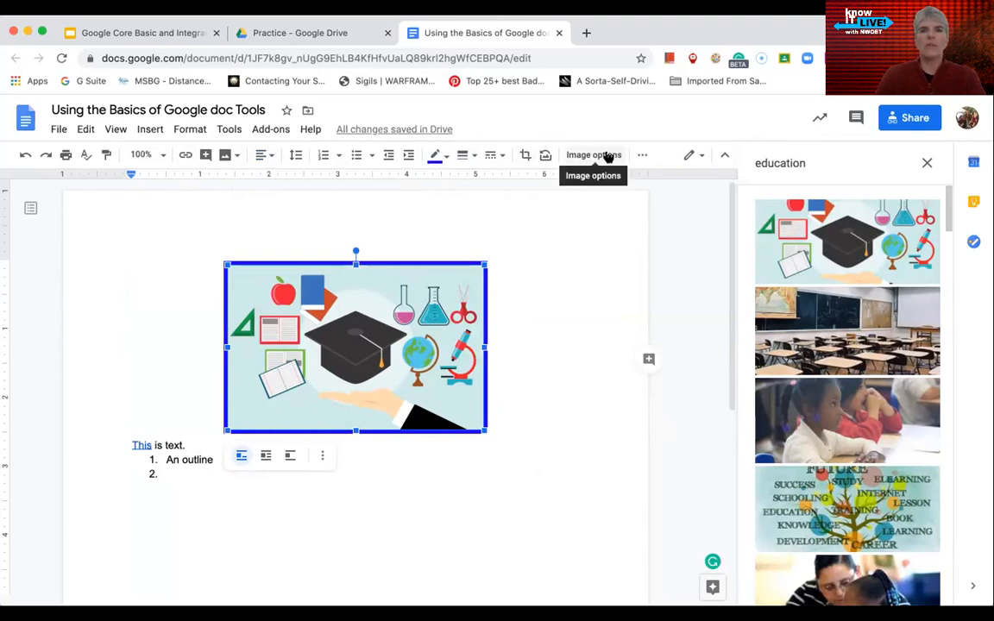
Open the image options for the graduation cap image and deselect the image.
click(594, 155)
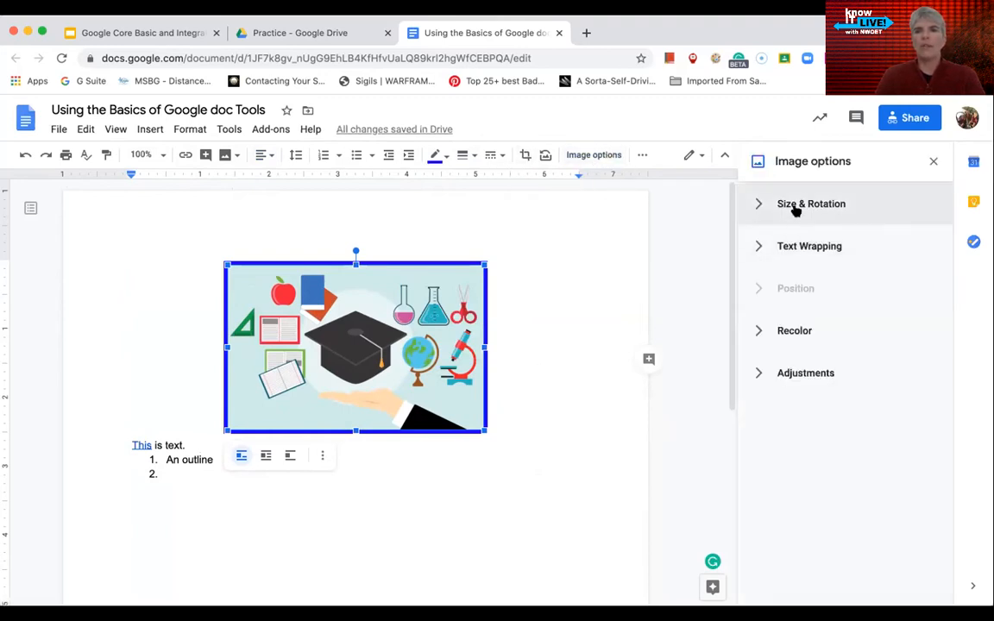
click(557, 291)
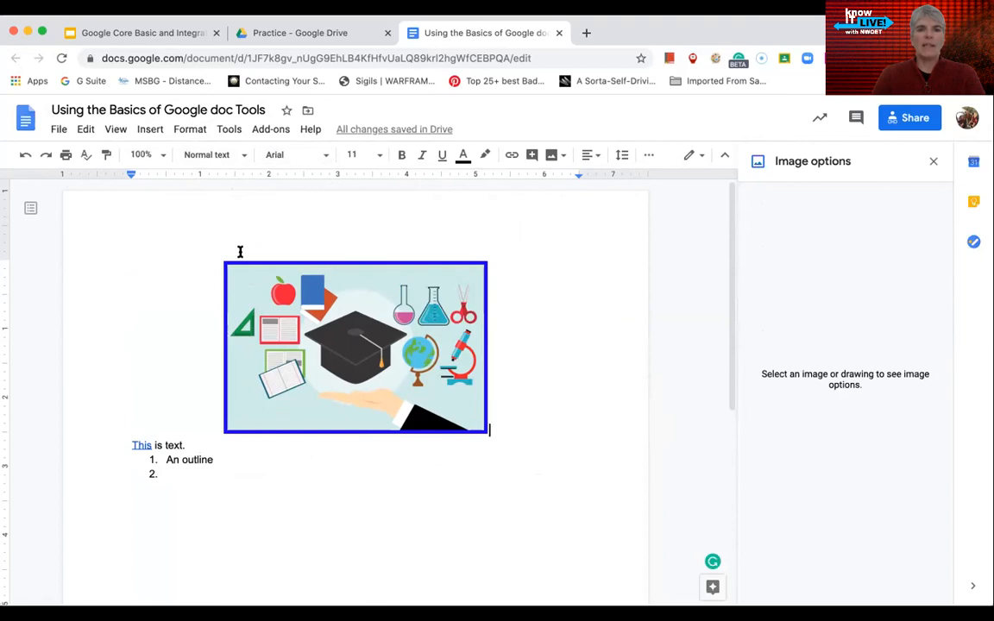
drag(211, 459, 169, 459)
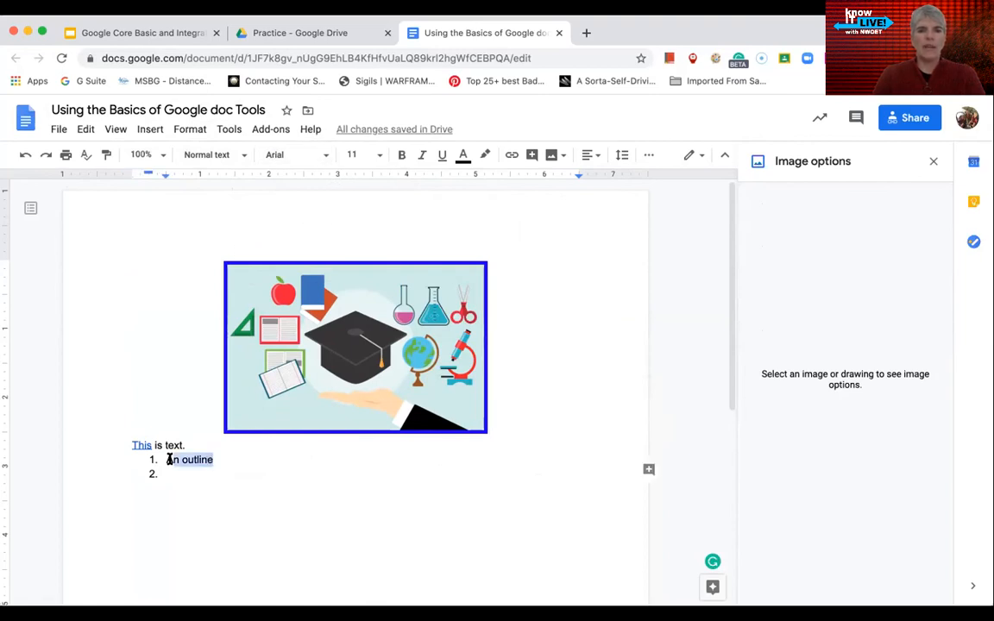
click(215, 472)
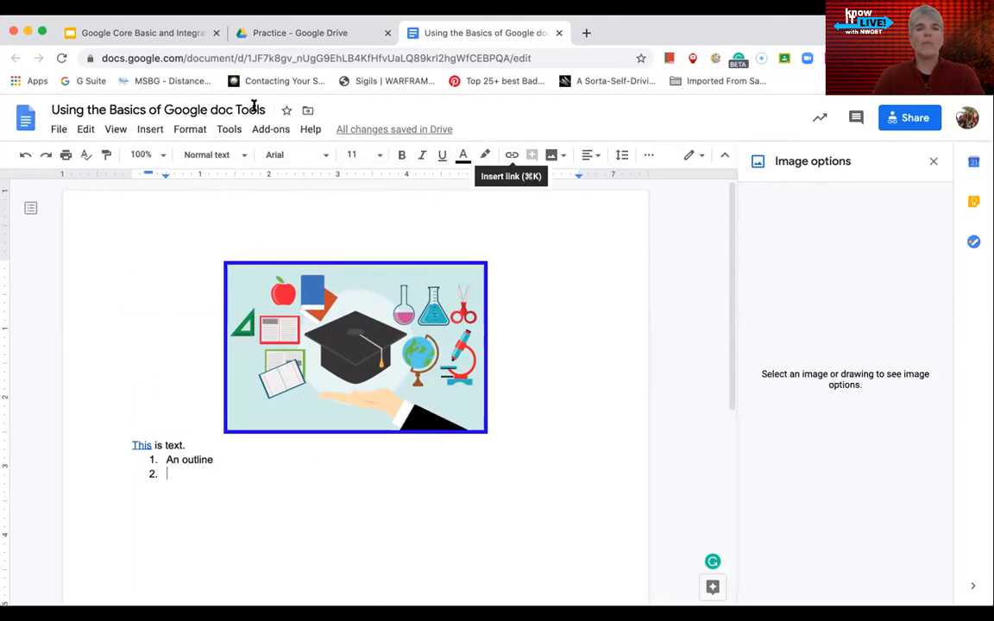
click(154, 131)
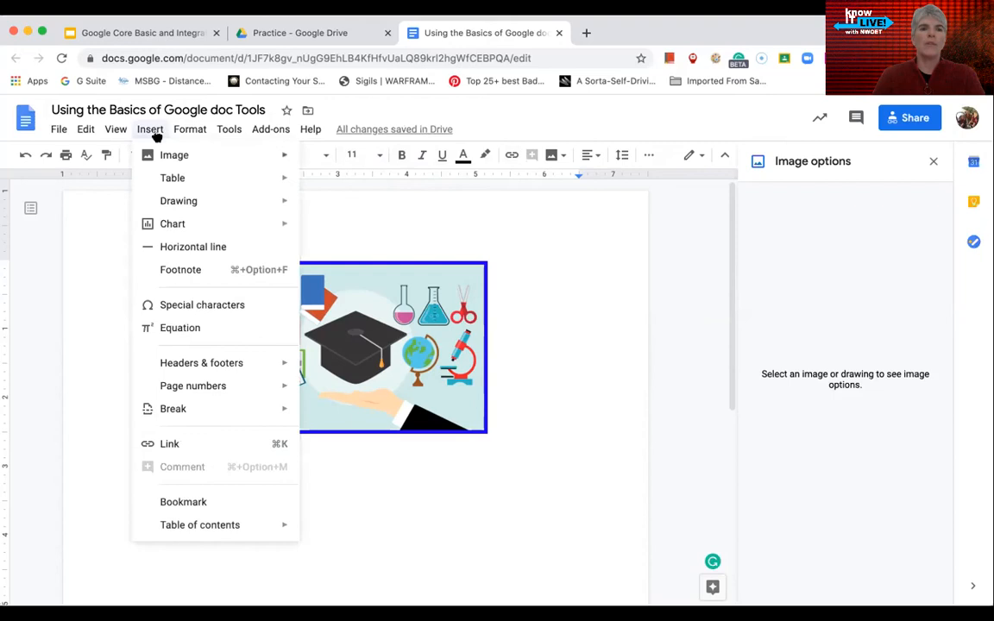
mouse_move(172, 156)
mouse_move(171, 200)
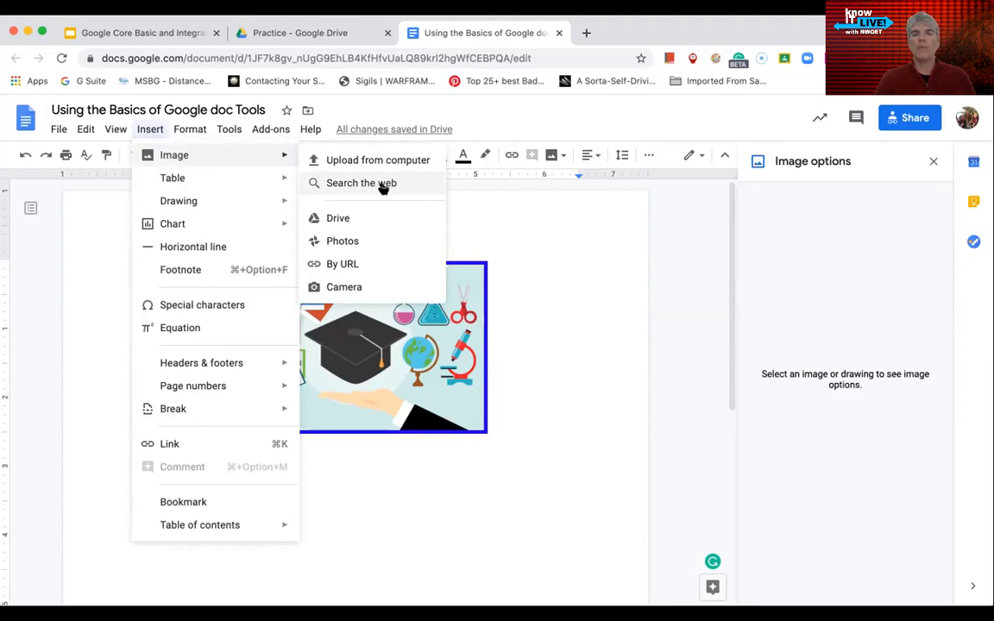
click(411, 205)
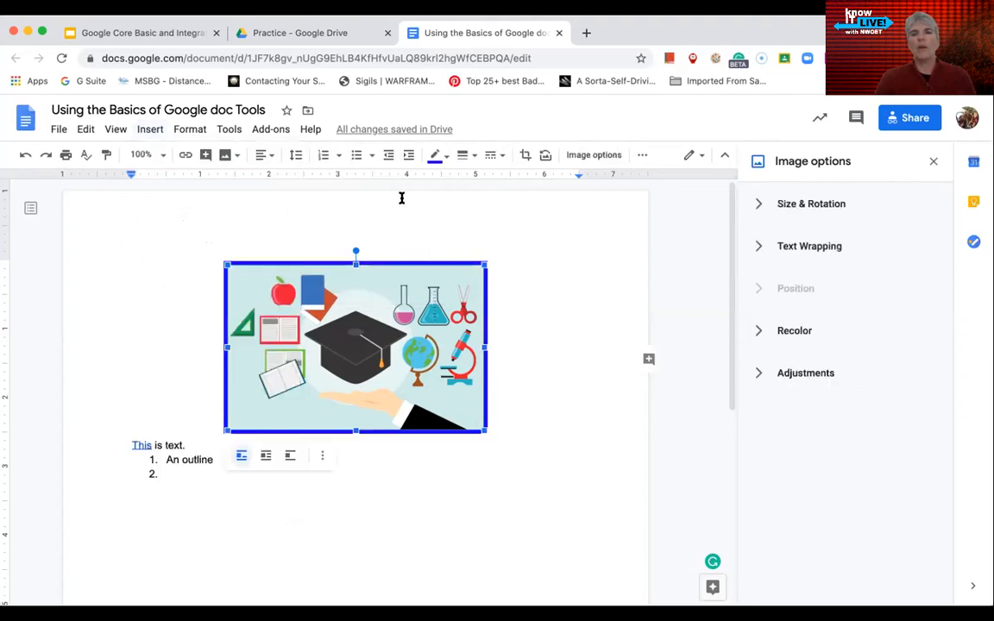
click(530, 377)
click(254, 482)
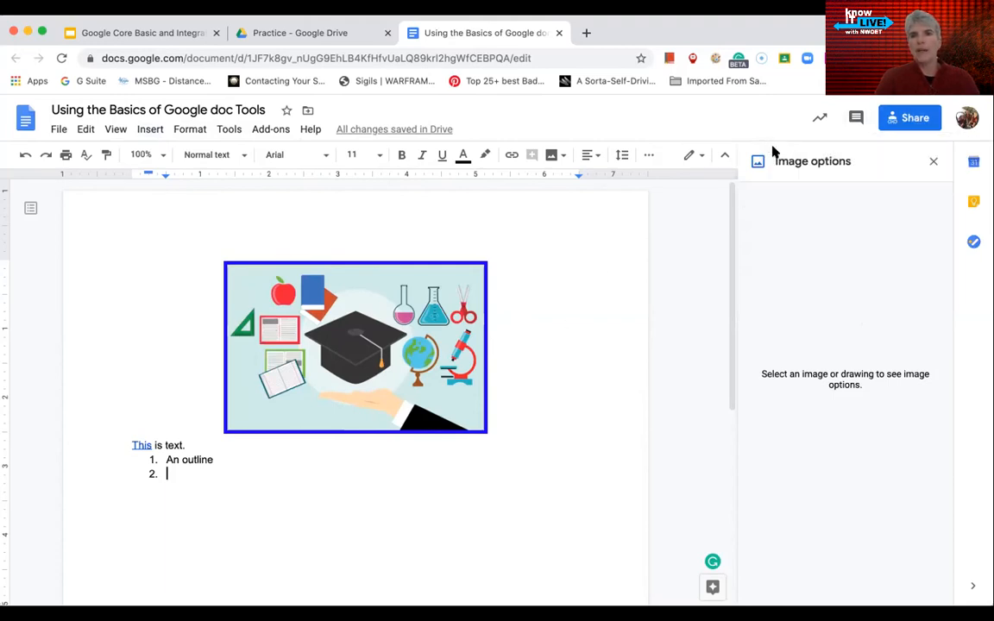
Draft a share invitation to a contact with the message "Please help with editing this.", cancel it, and close the sharing settings.
click(910, 117)
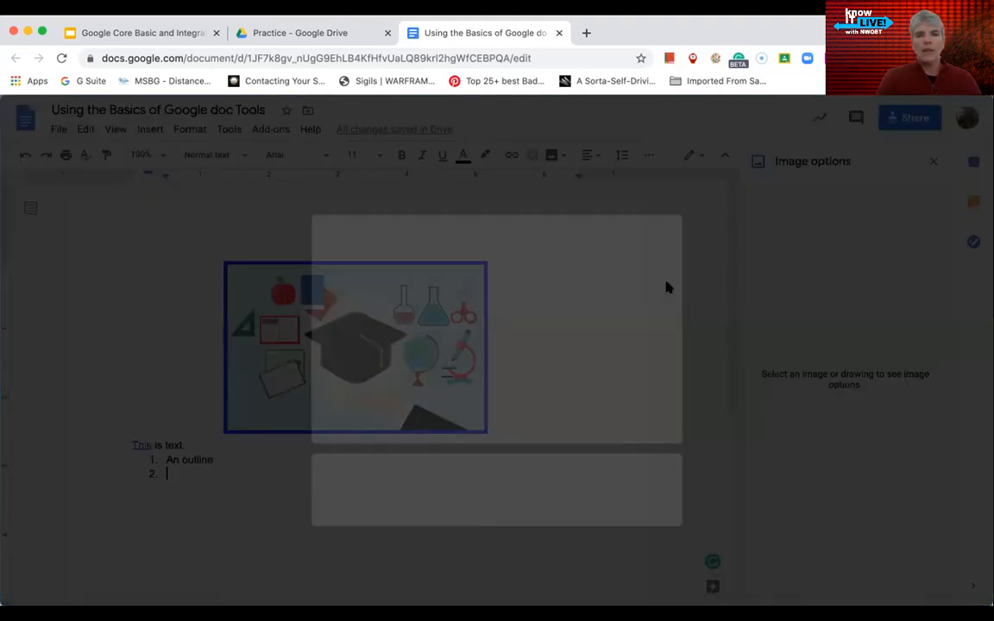
click(406, 228)
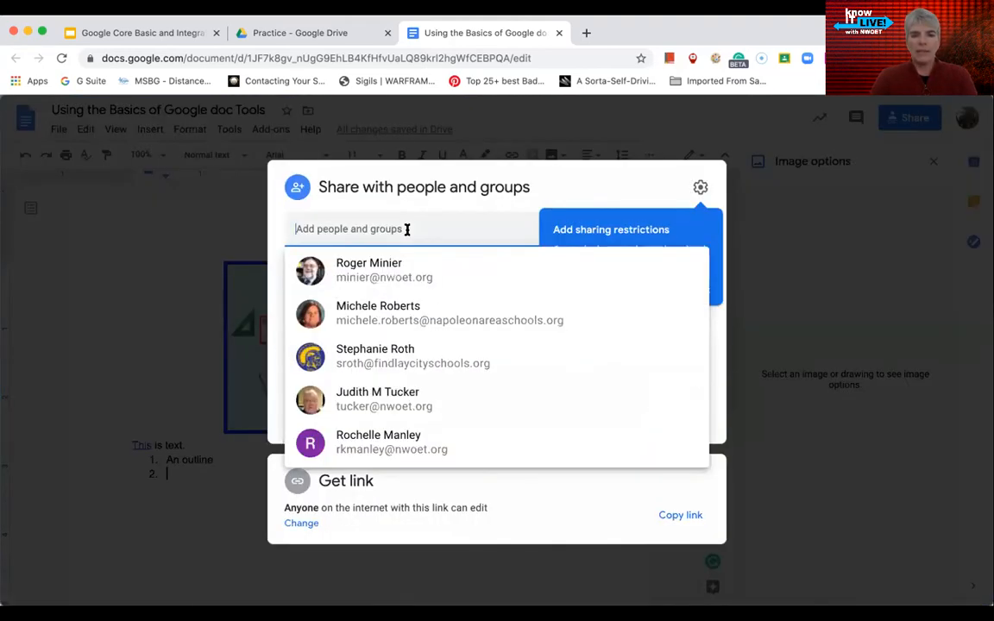
text(adam)
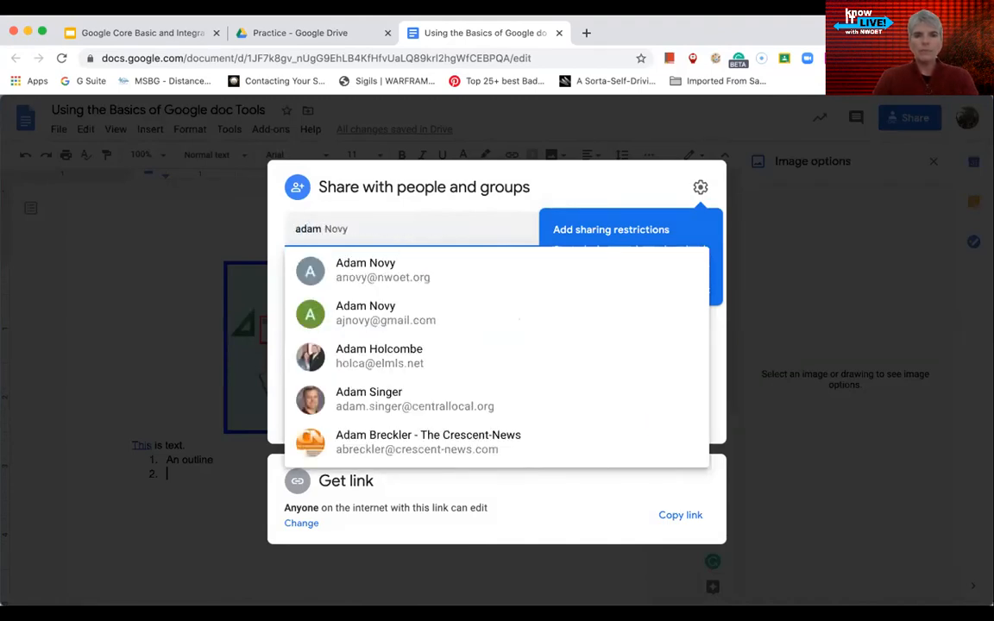
click(354, 269)
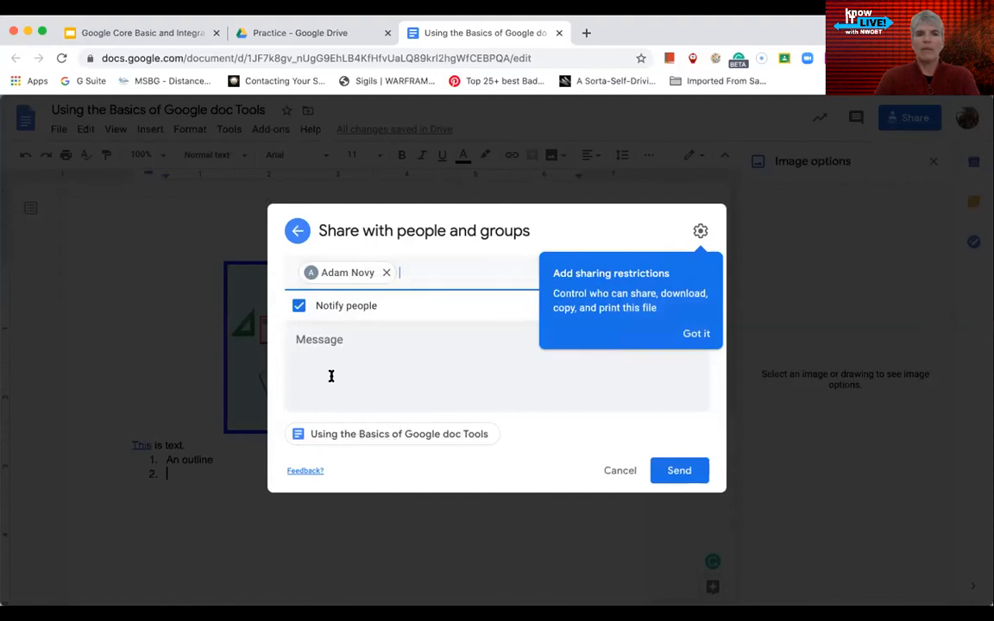
click(331, 375)
text(Pl)
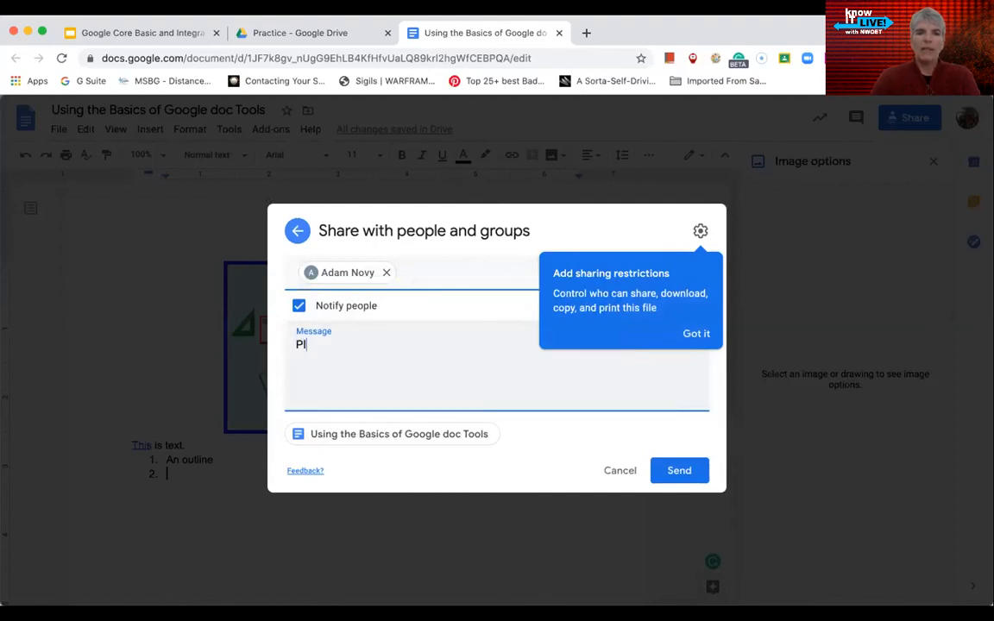
text(ease help)
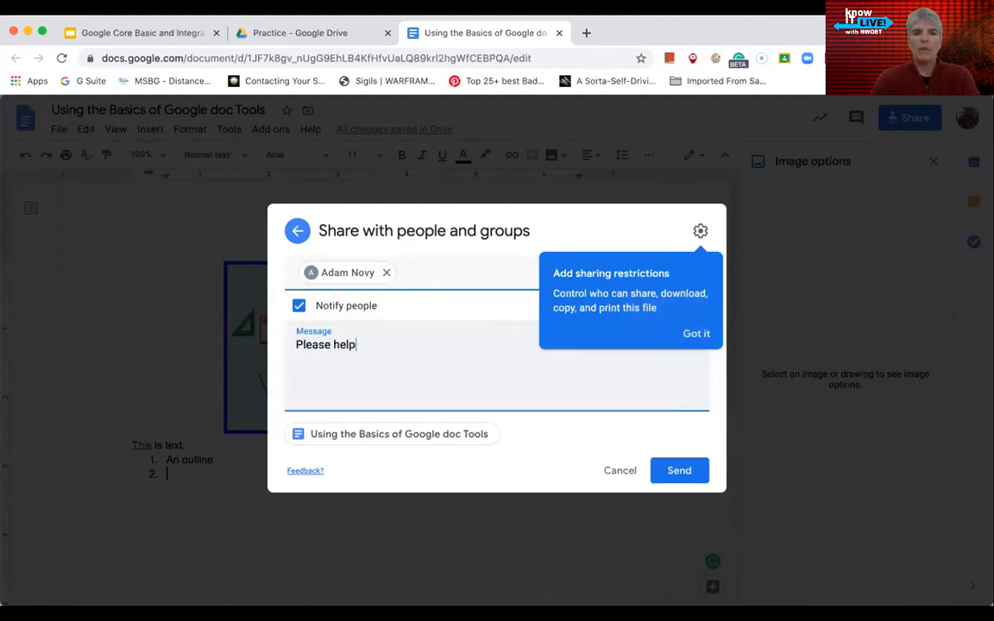
text( with editing this.)
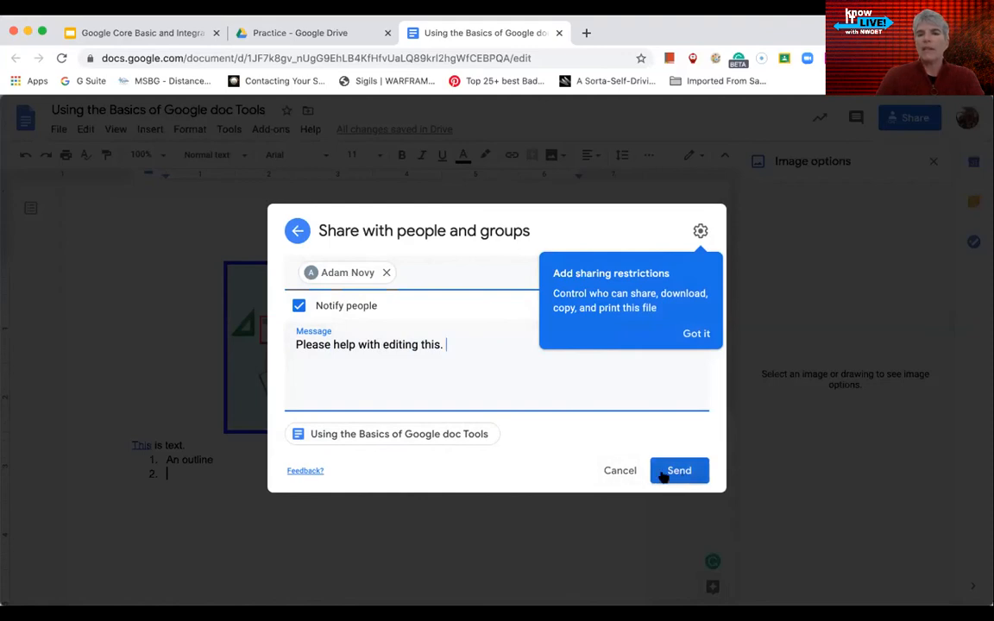
click(626, 470)
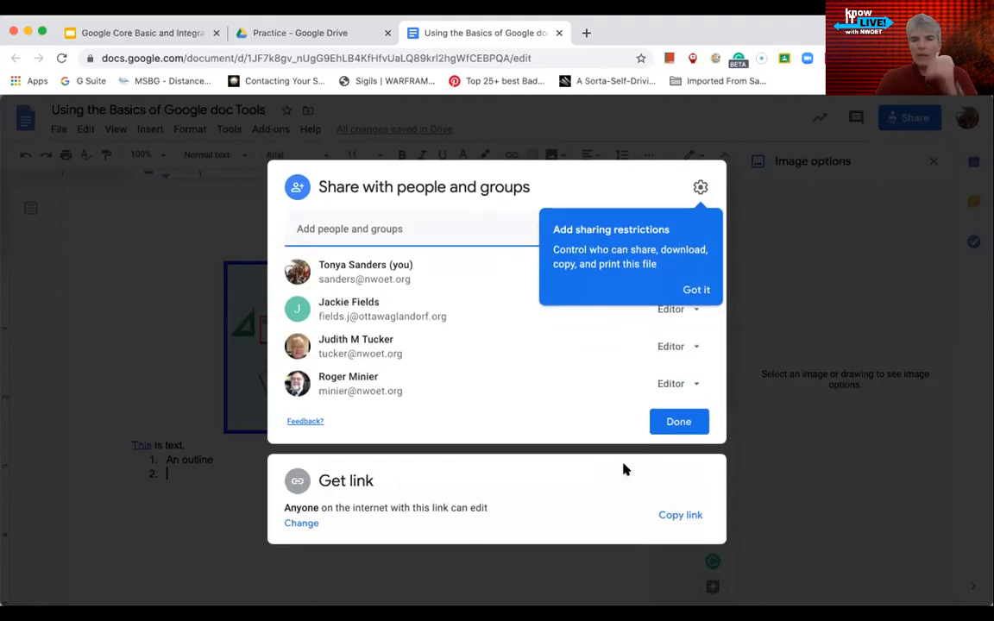
click(696, 290)
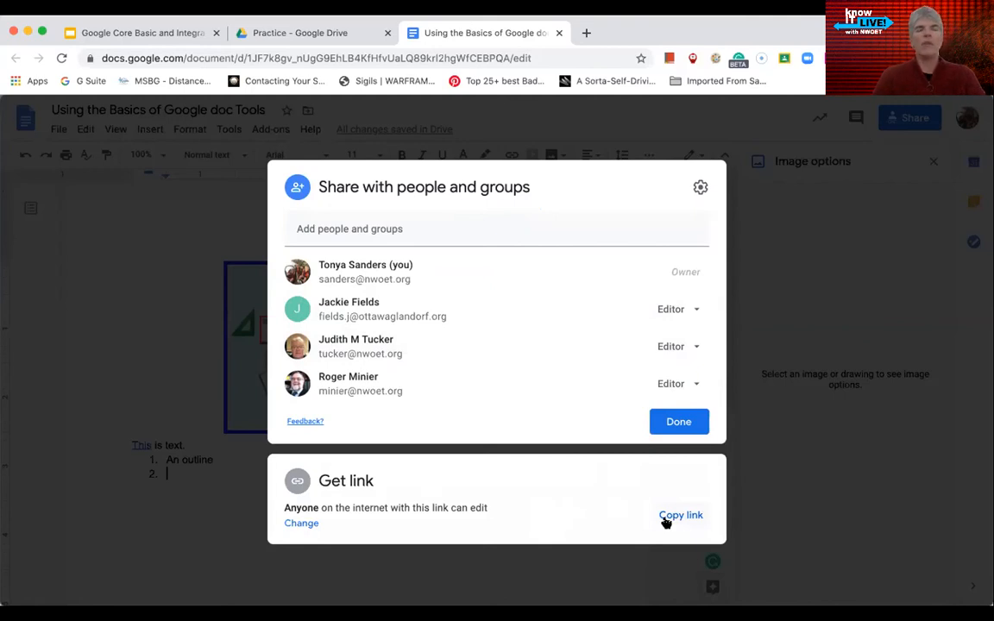
click(689, 423)
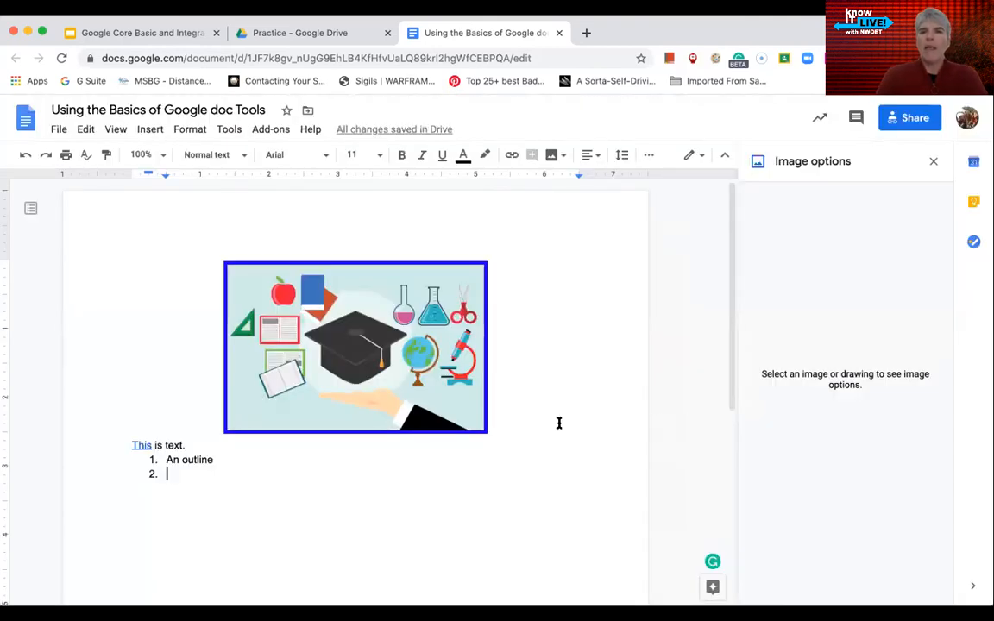
click(900, 117)
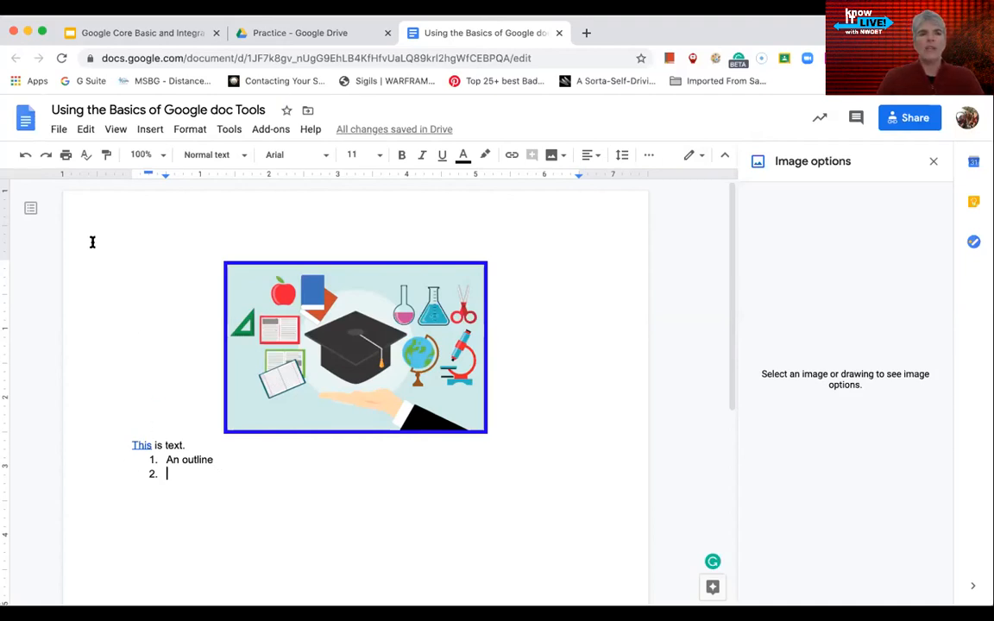
Open the document's version history and expand the current version to list its detailed revisions.
click(57, 131)
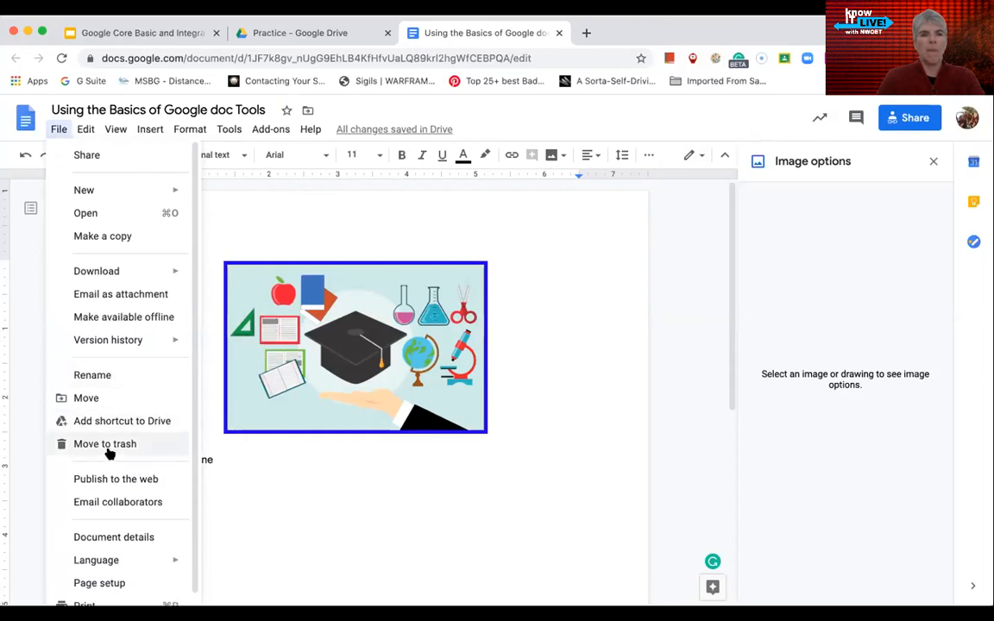
scroll(121, 479, down, 1)
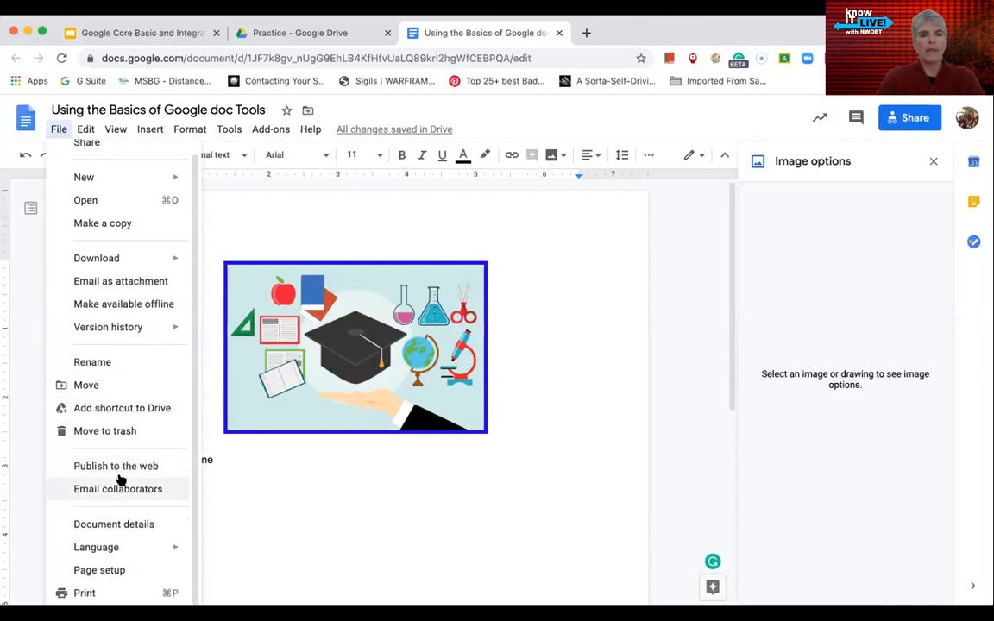
mouse_move(173, 329)
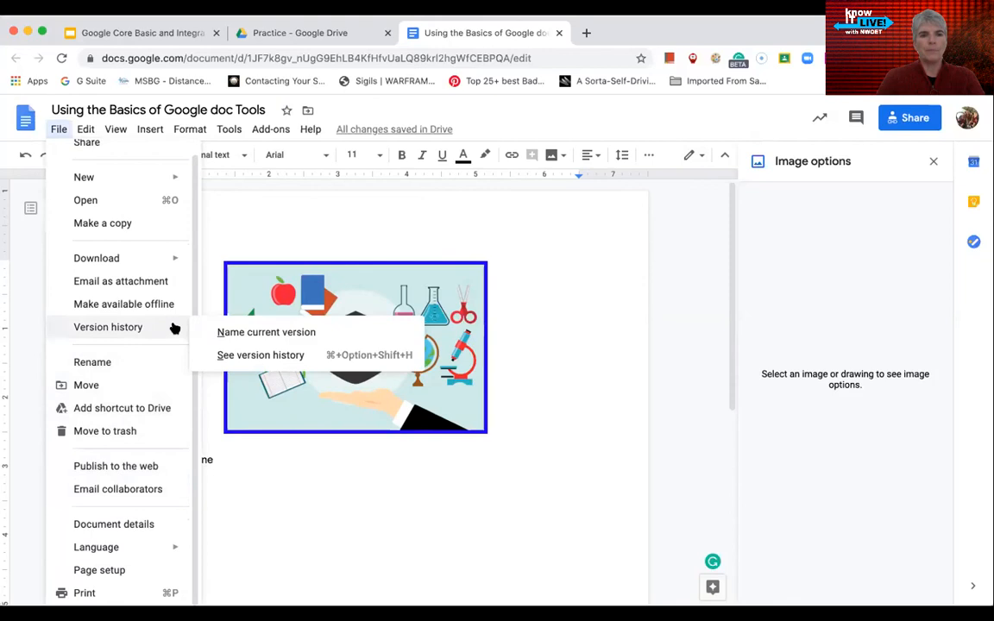
click(255, 358)
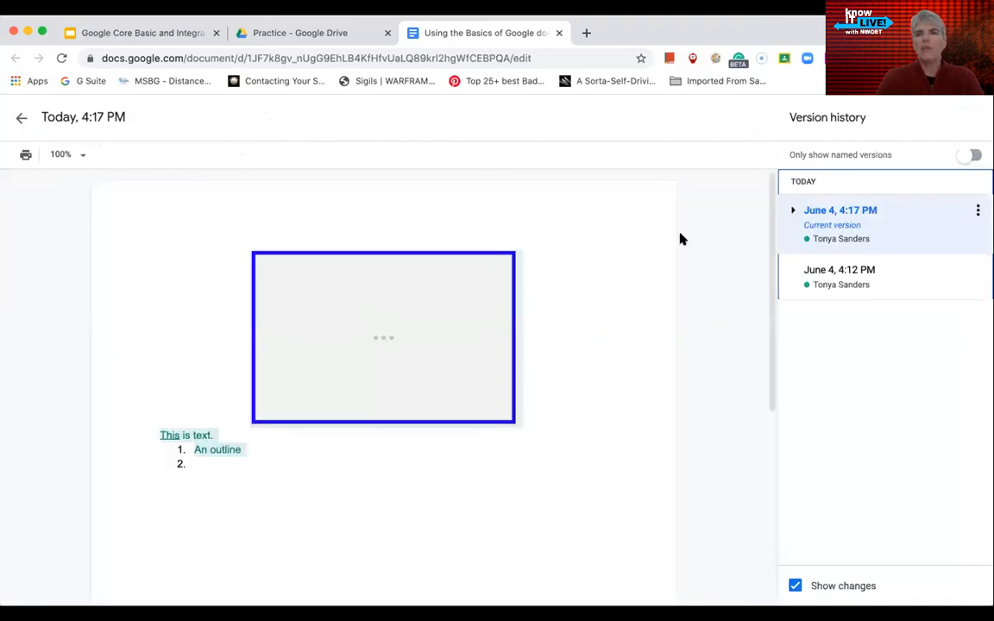
click(794, 214)
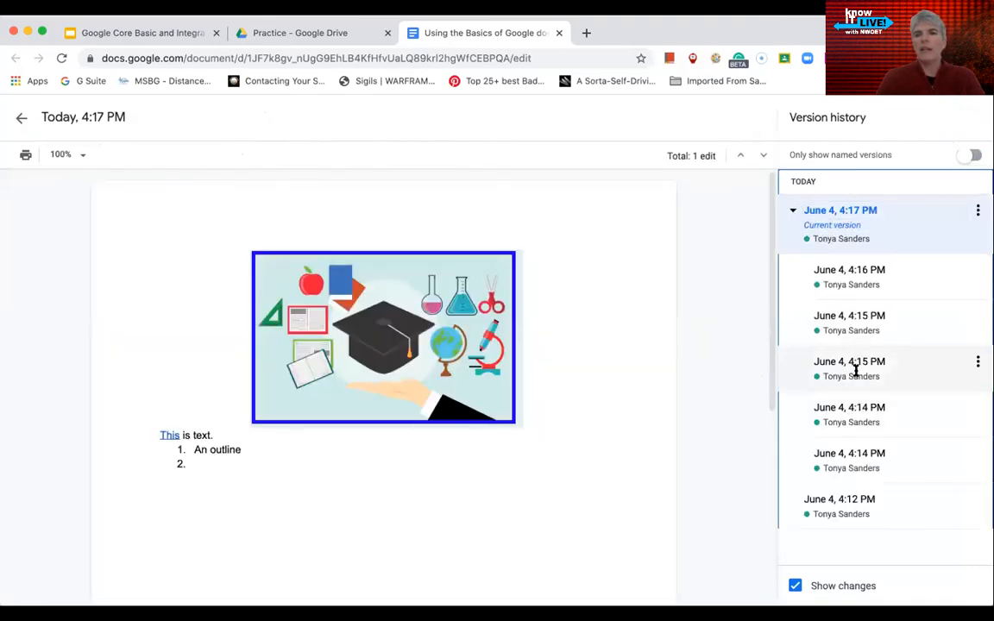
Preview the earlier 4:15, 4:16 and 4:14 PM versions and return to the document without restoring any.
click(849, 317)
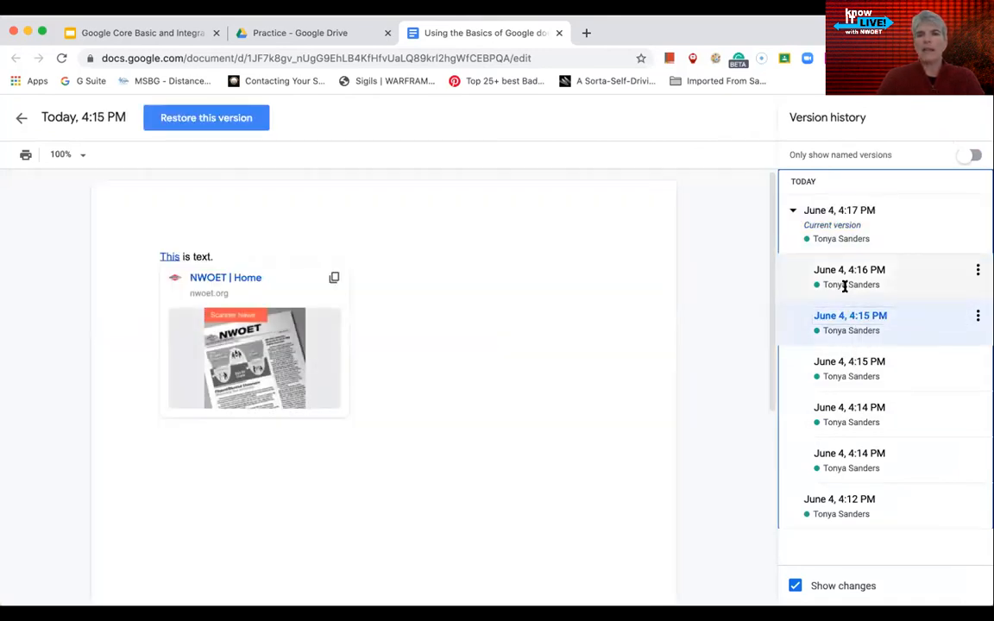
click(843, 284)
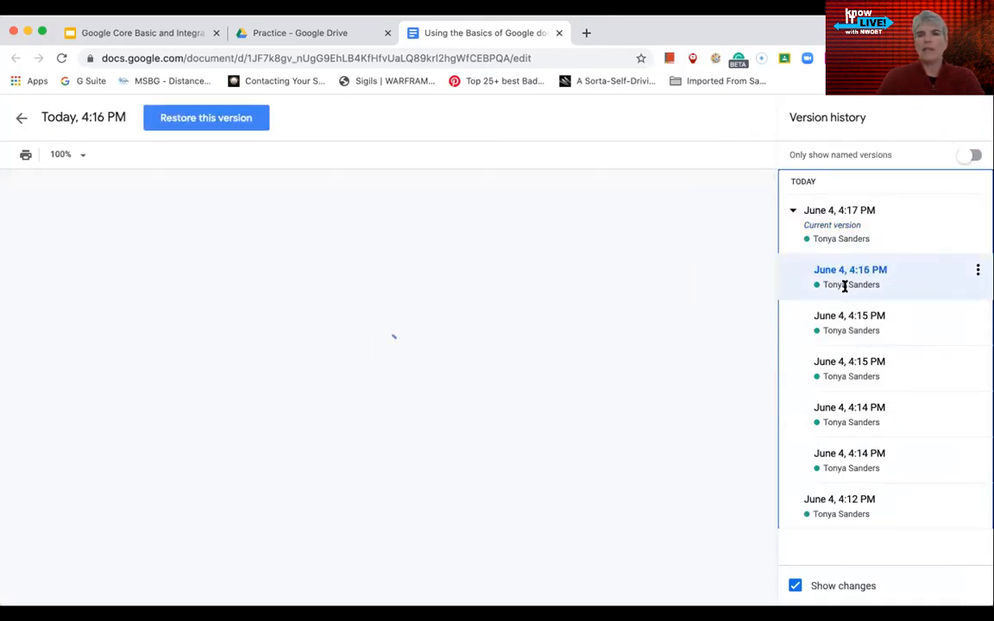
click(843, 408)
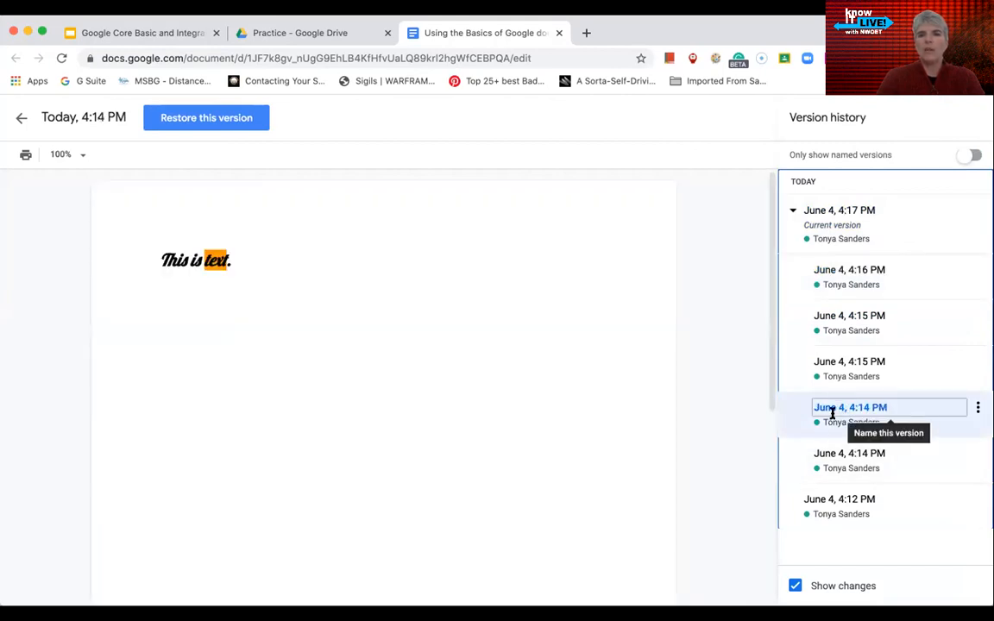
click(813, 466)
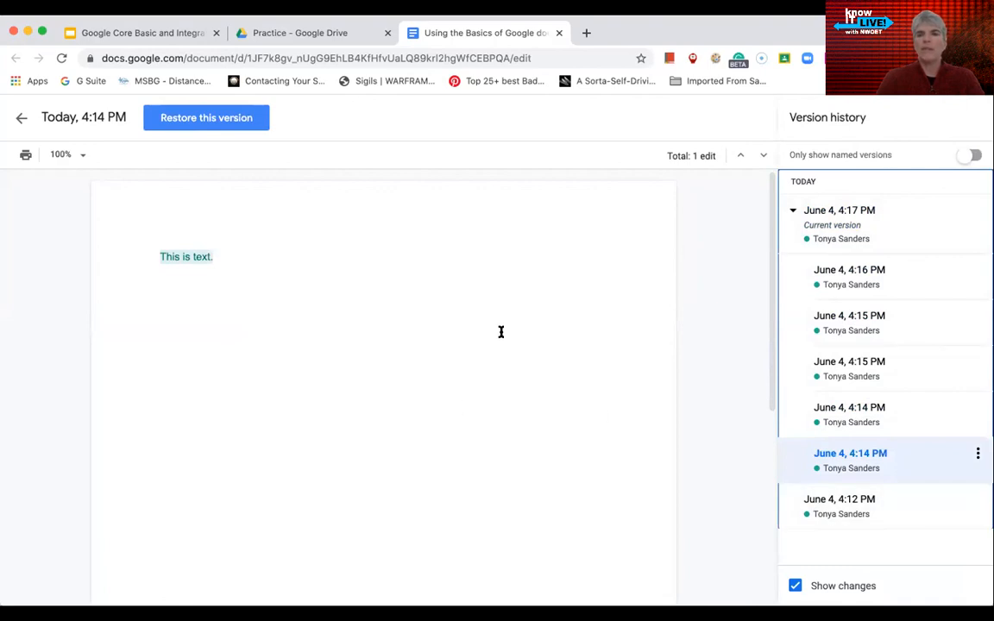
click(862, 286)
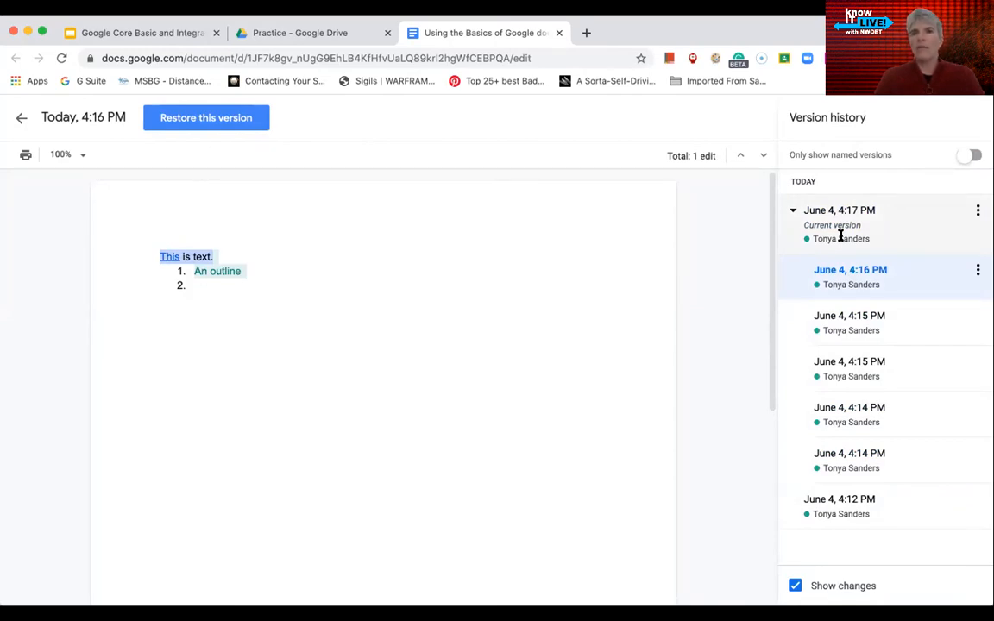
click(24, 118)
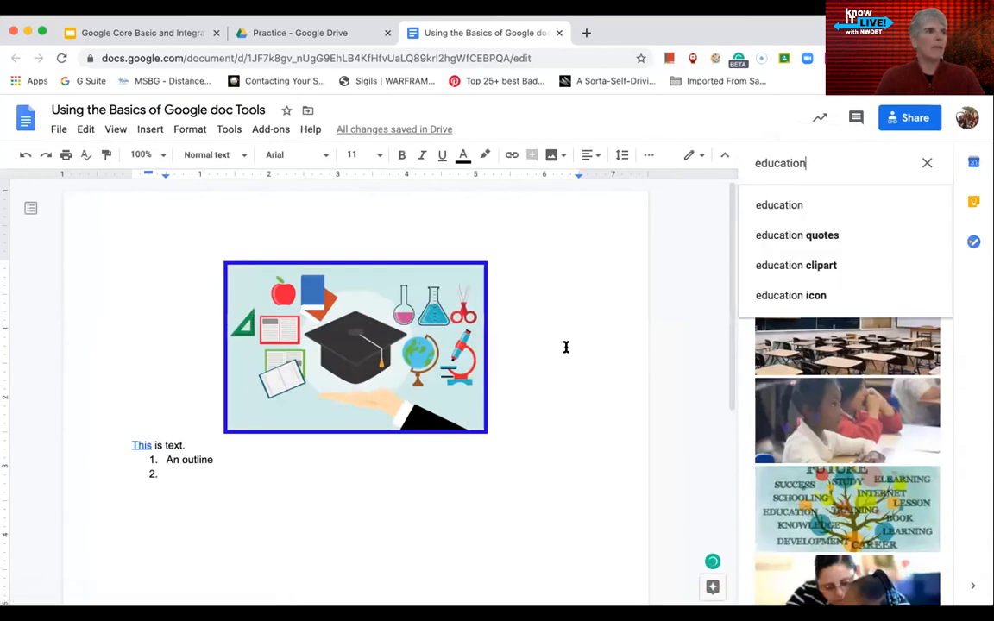
Place the cursor after the graduation cap image and close the "education" image search.
click(536, 435)
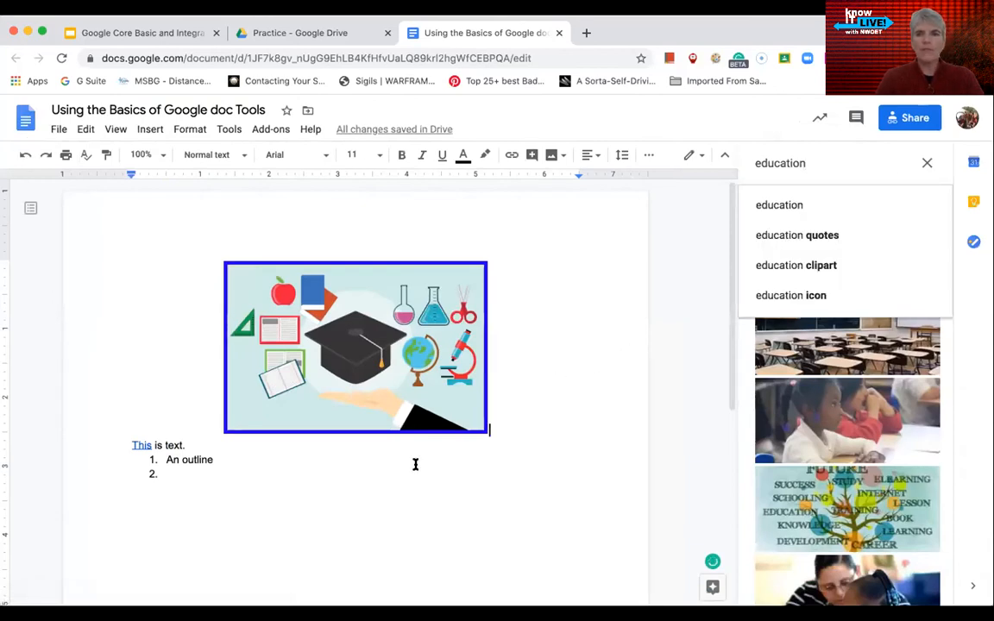
click(925, 162)
click(923, 162)
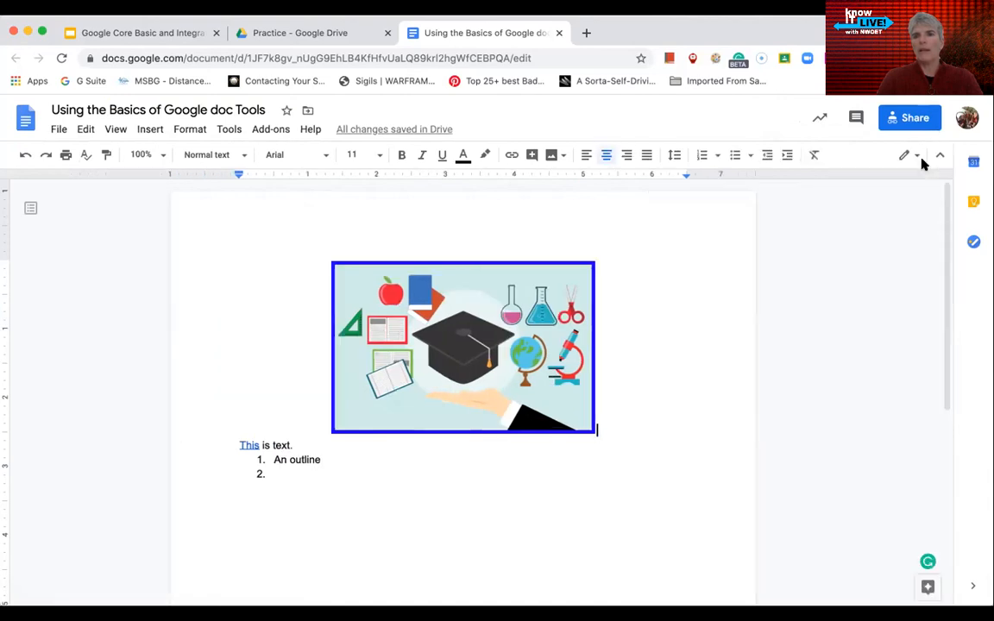
Show the available sources for inserting an image into the document.
click(150, 129)
mouse_move(164, 155)
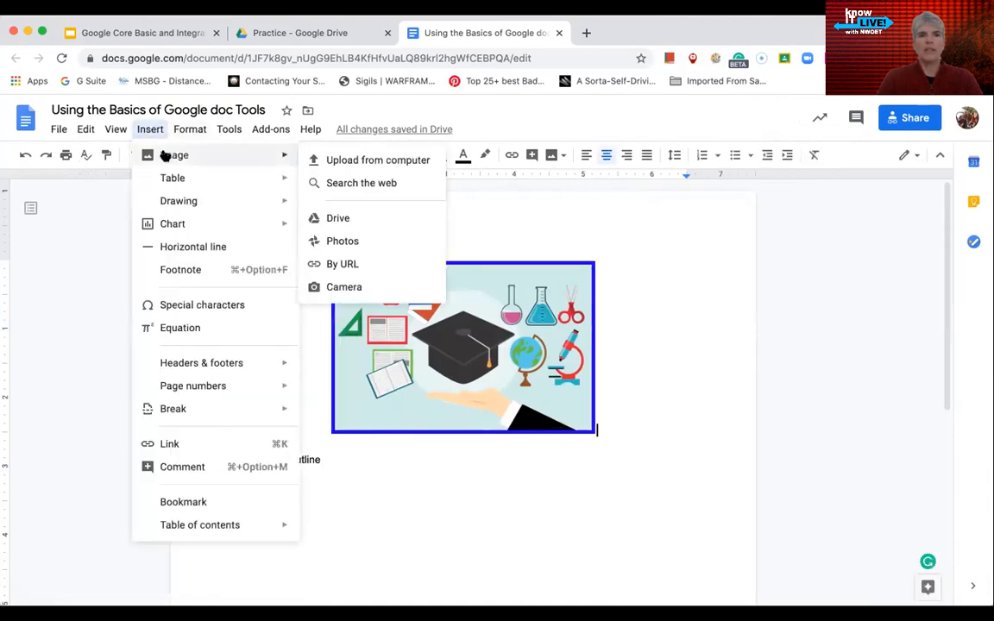